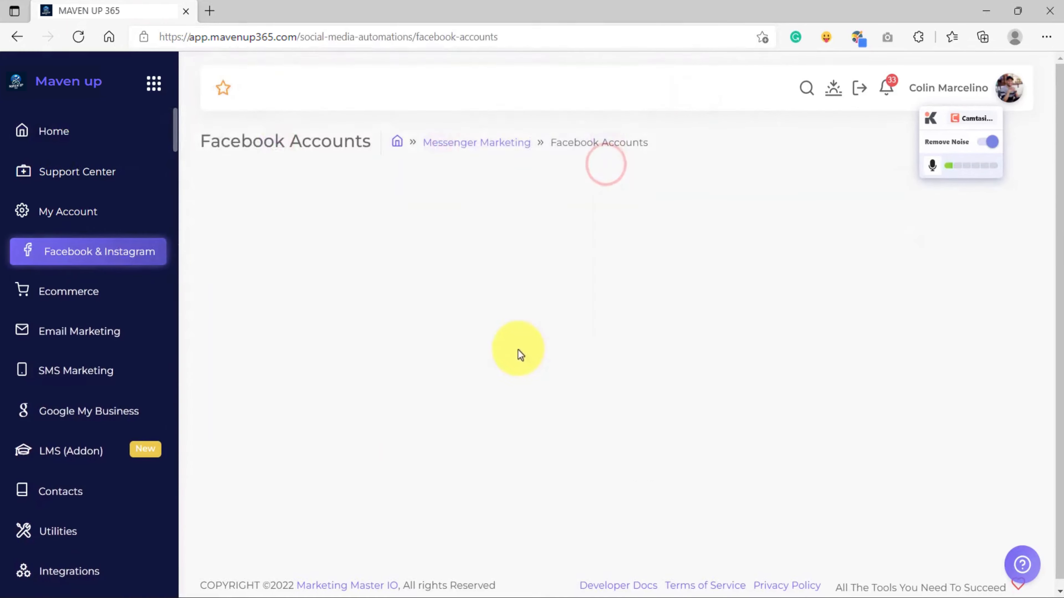
- Disable the bot for the Chucks Burger Facebook page and enable it again
scroll(495, 417, down, 5)
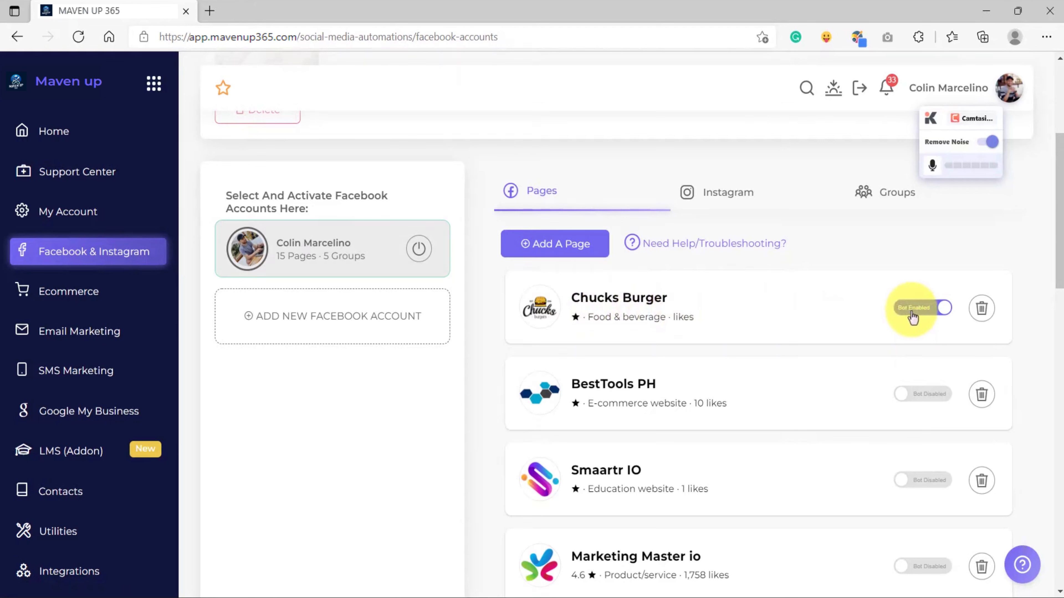
click(912, 310)
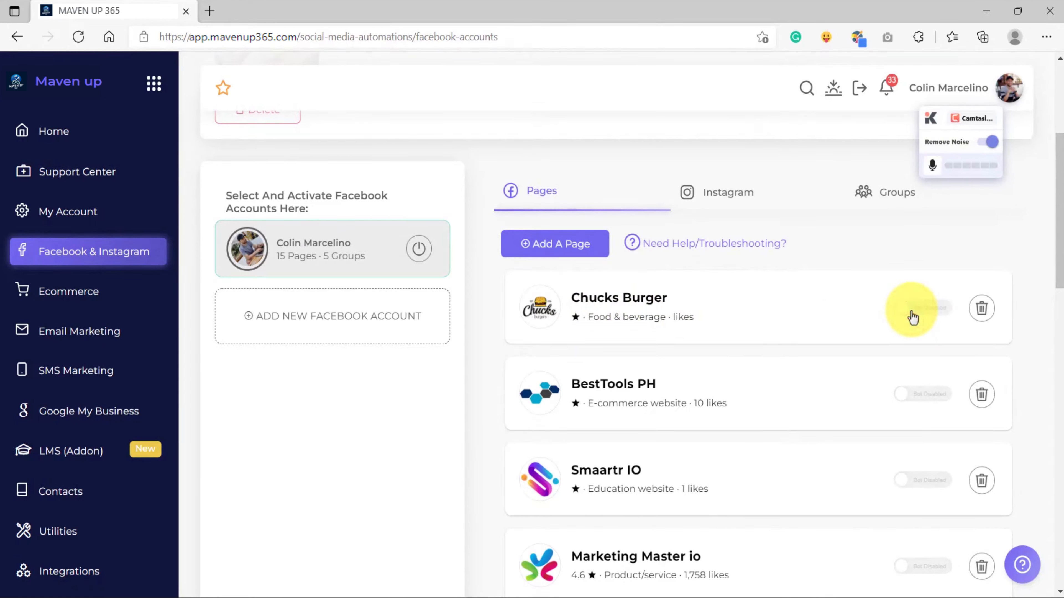
click(913, 318)
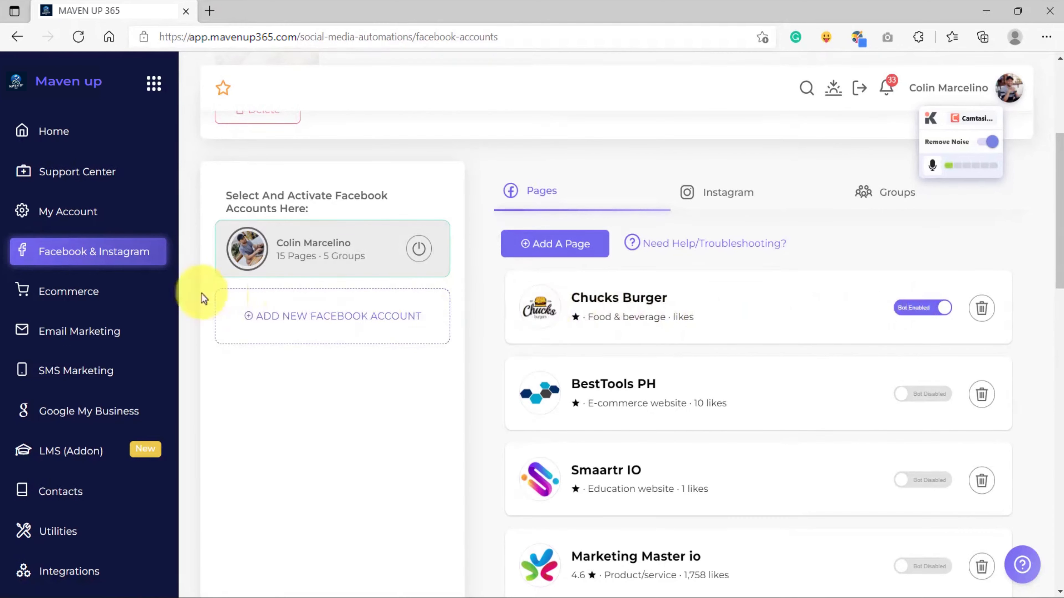
- Open the Chatbot Flow Builder for Facebook & Instagram and create a new flow named "My Fist Chatbot Flow"
click(108, 255)
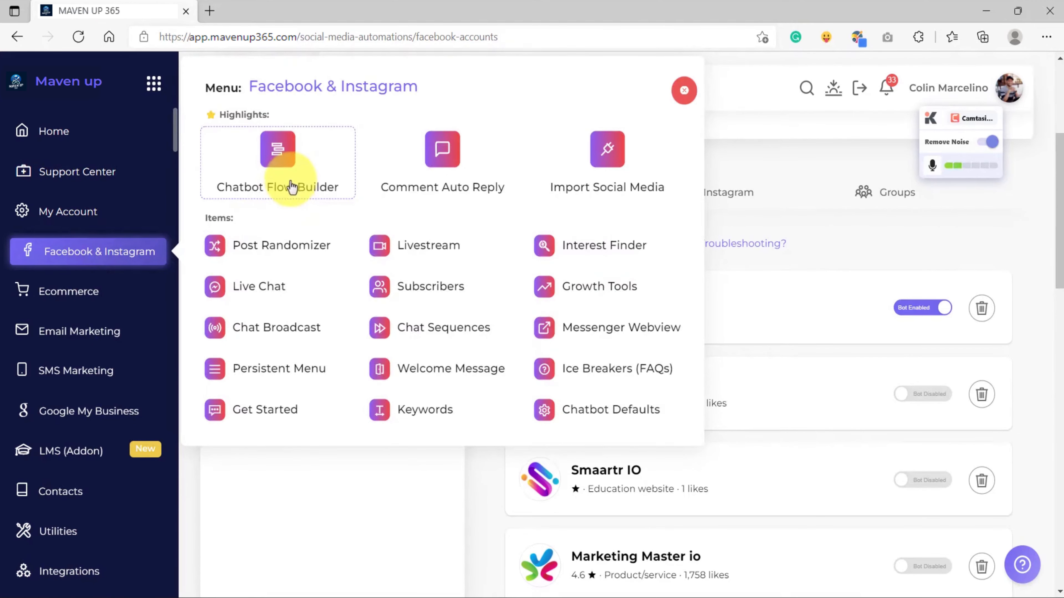
click(292, 188)
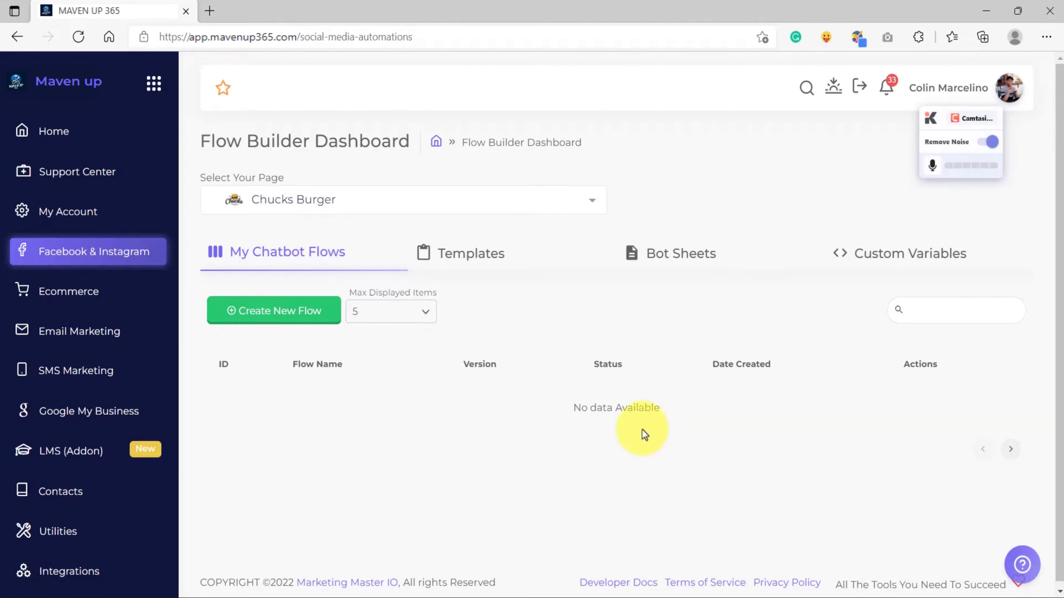
click(280, 313)
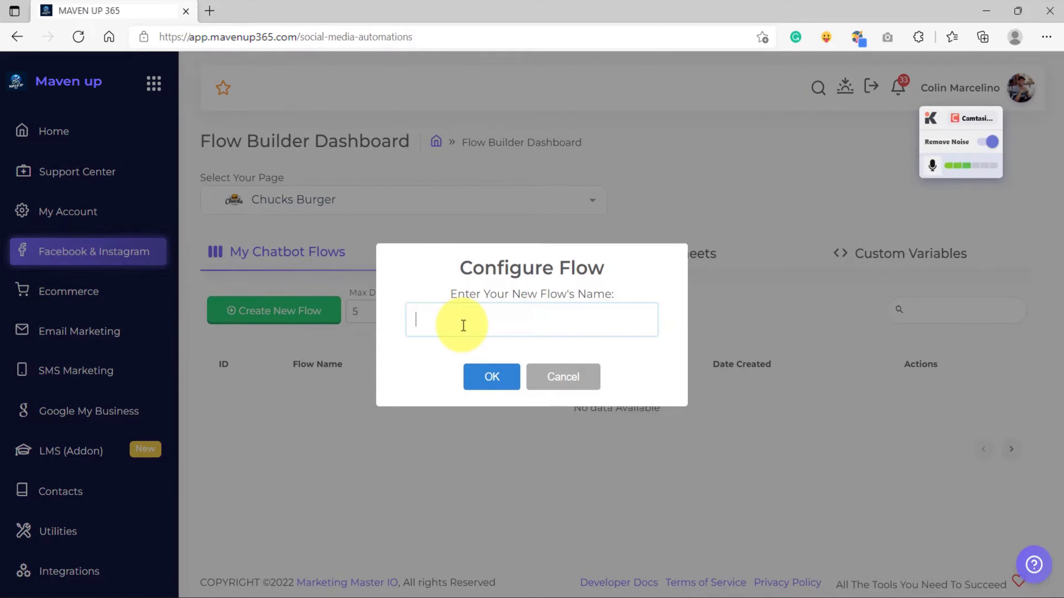
text(My Fist Chatbot Flow)
click(486, 376)
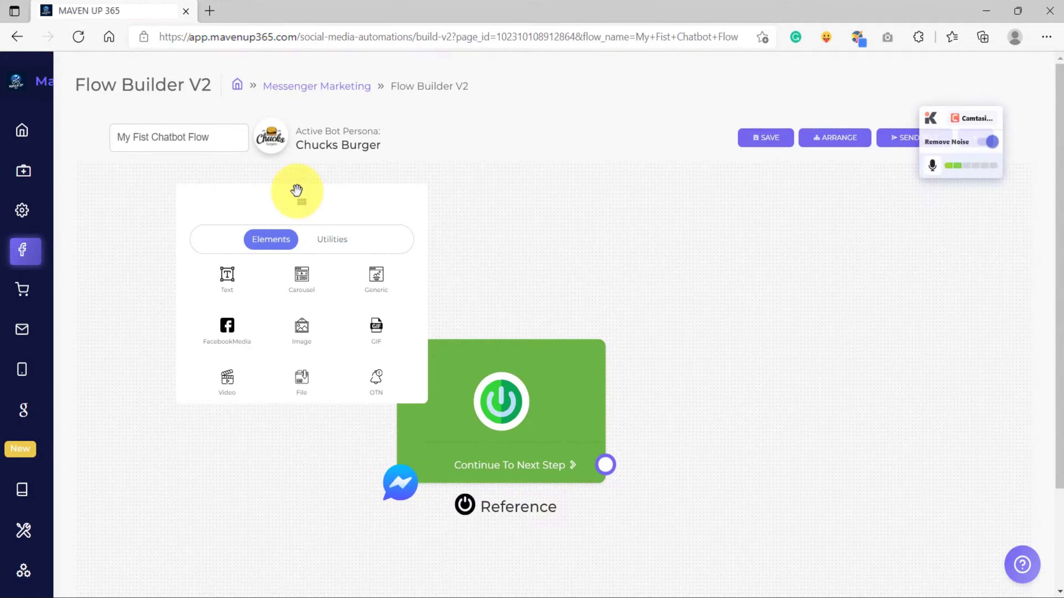
- Reposition the floating element palette on the canvas and view its Utilities and Elements lists
drag(296, 190, 296, 243)
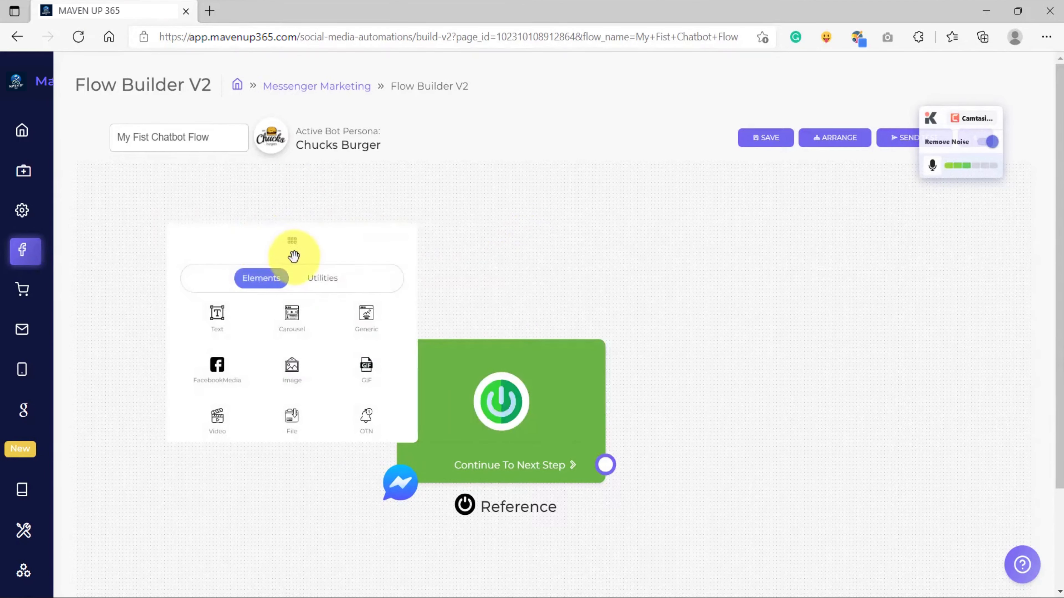
click(322, 278)
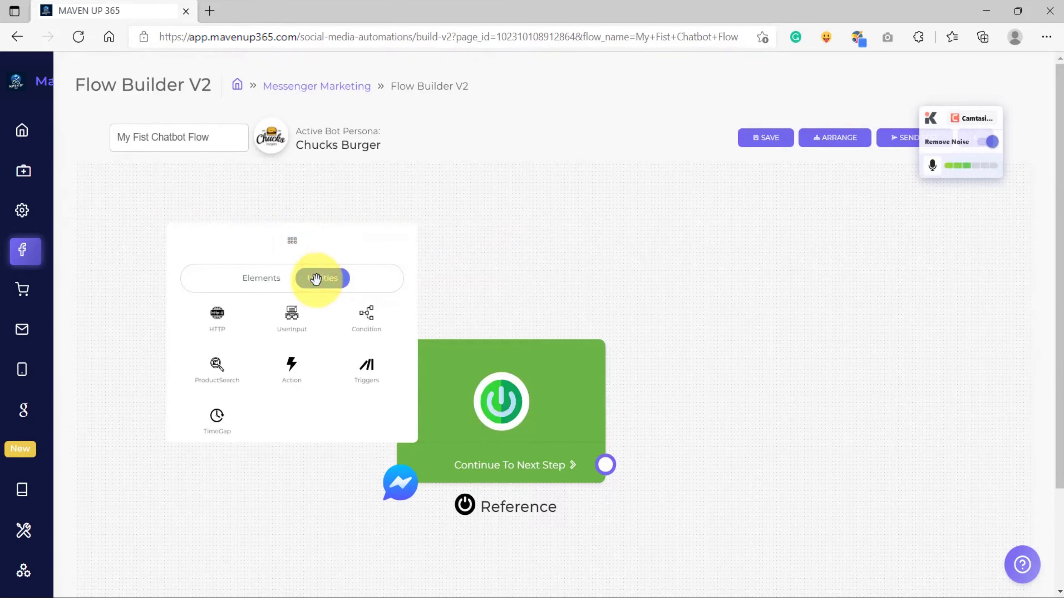
click(262, 278)
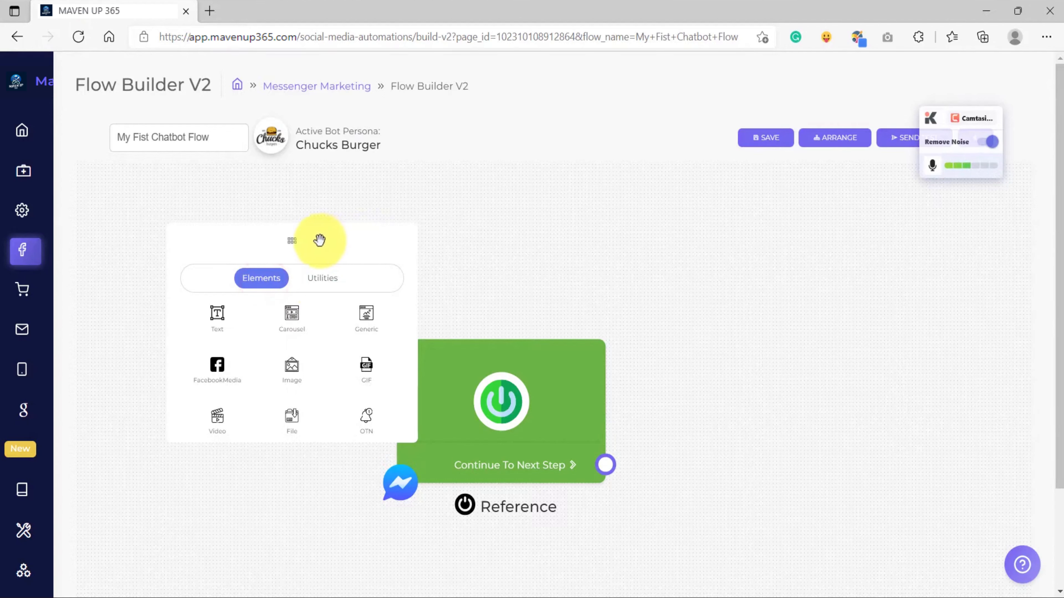
- Park the collapsed element palette near the canvas's upper-left corner and shift the Reference start block up and to the left
click(317, 240)
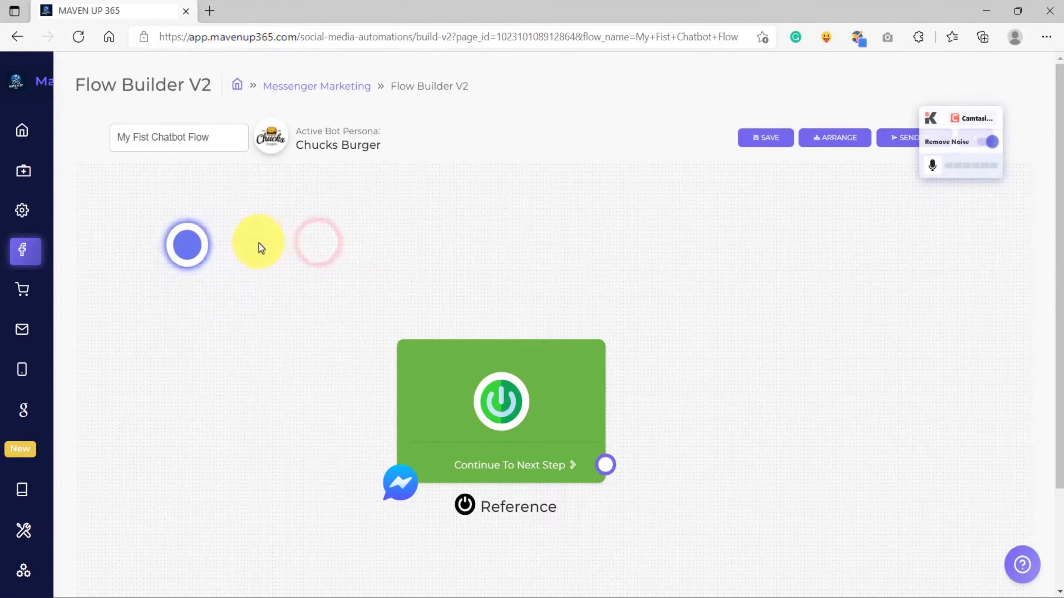
drag(192, 239, 246, 265)
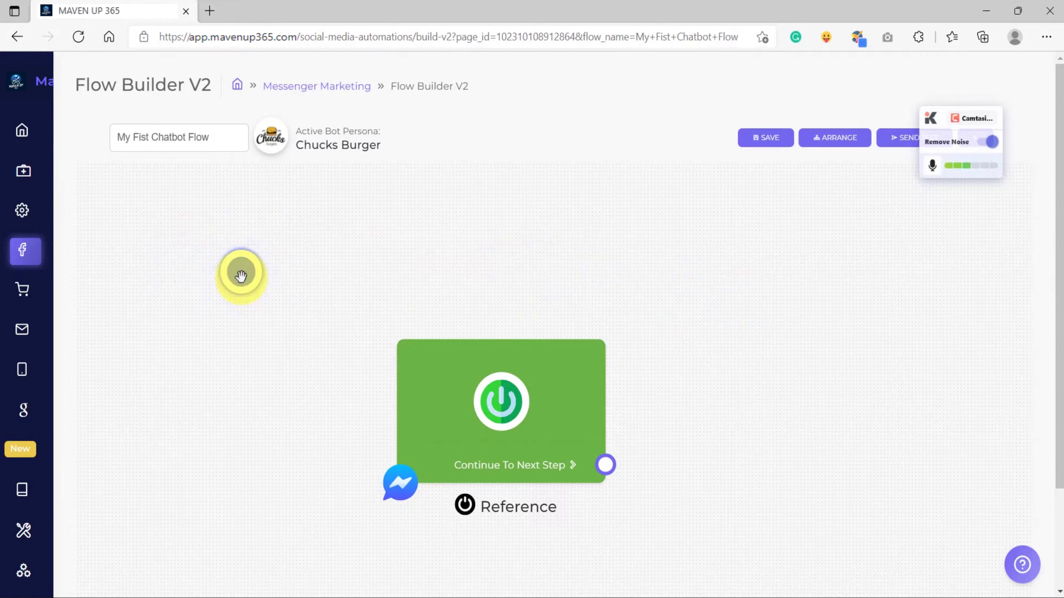
click(241, 275)
drag(361, 269, 376, 251)
click(369, 249)
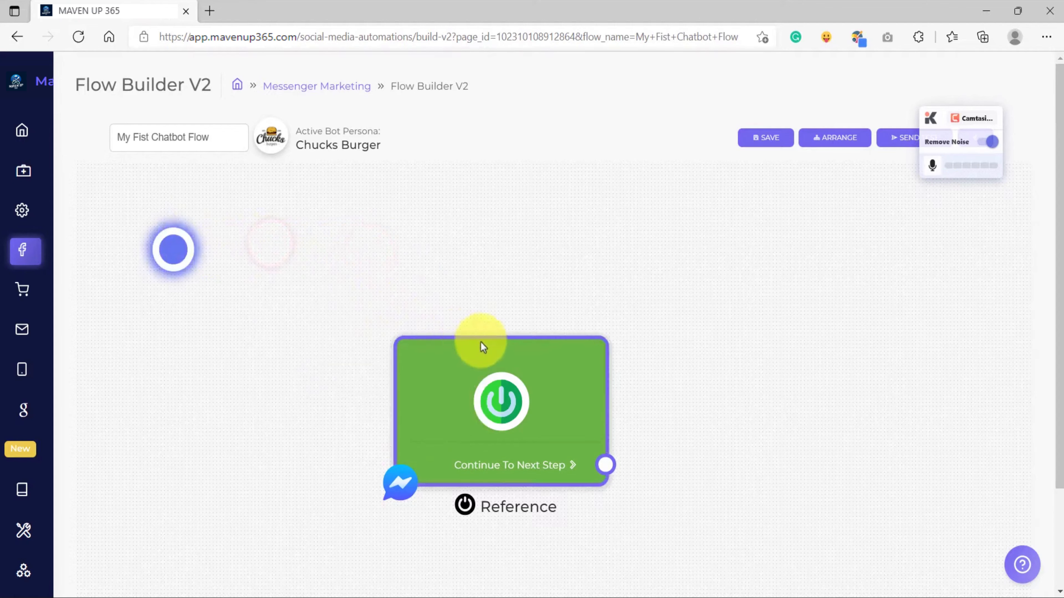
drag(506, 349, 392, 326)
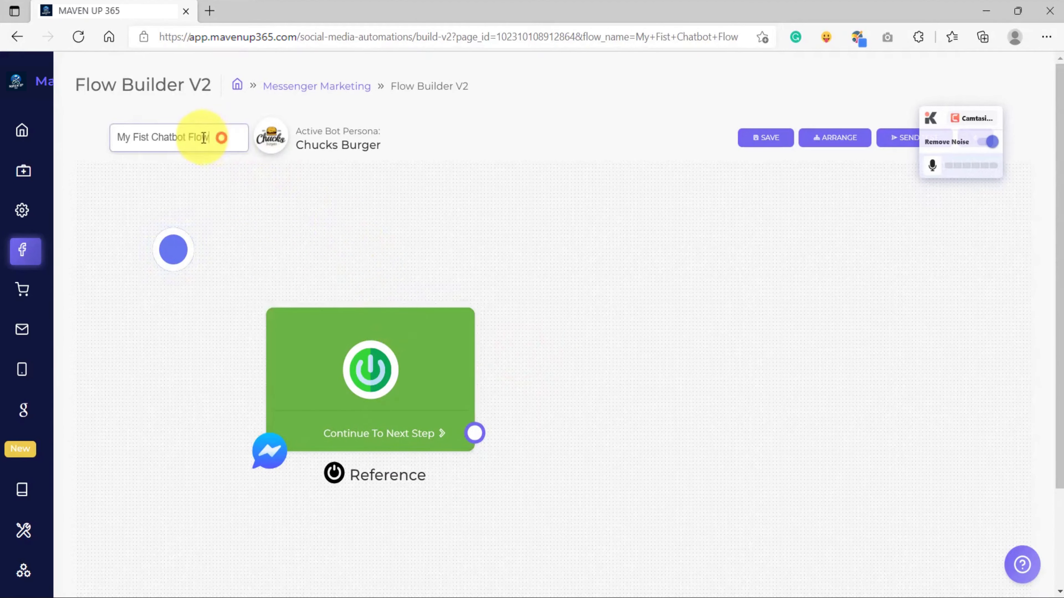
- Examine the flow name field, the active bot persona option and the flow's save, arrange and test actions
drag(218, 137, 105, 138)
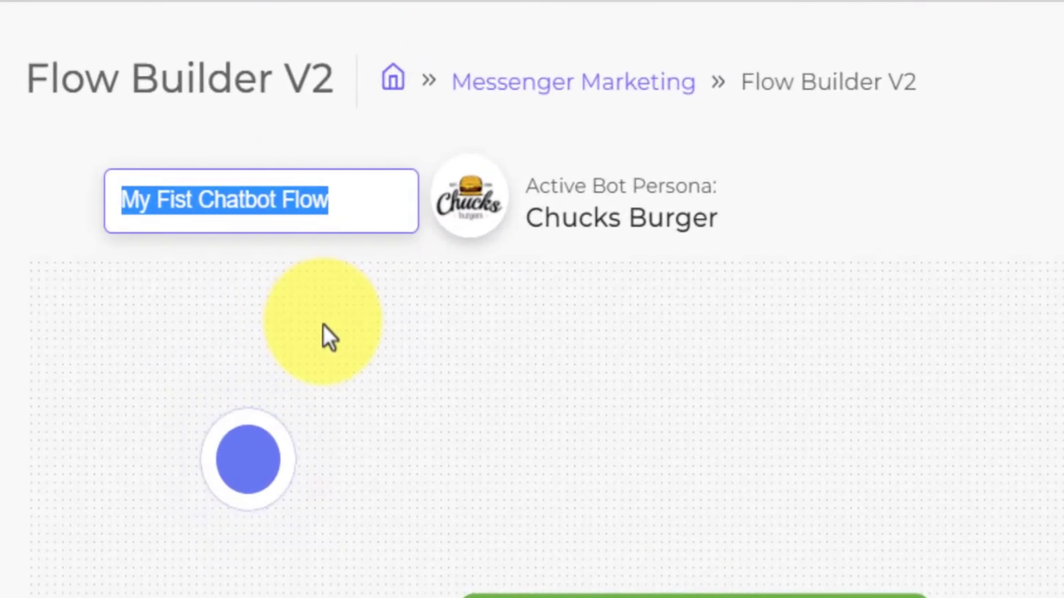
mouse_move(486, 211)
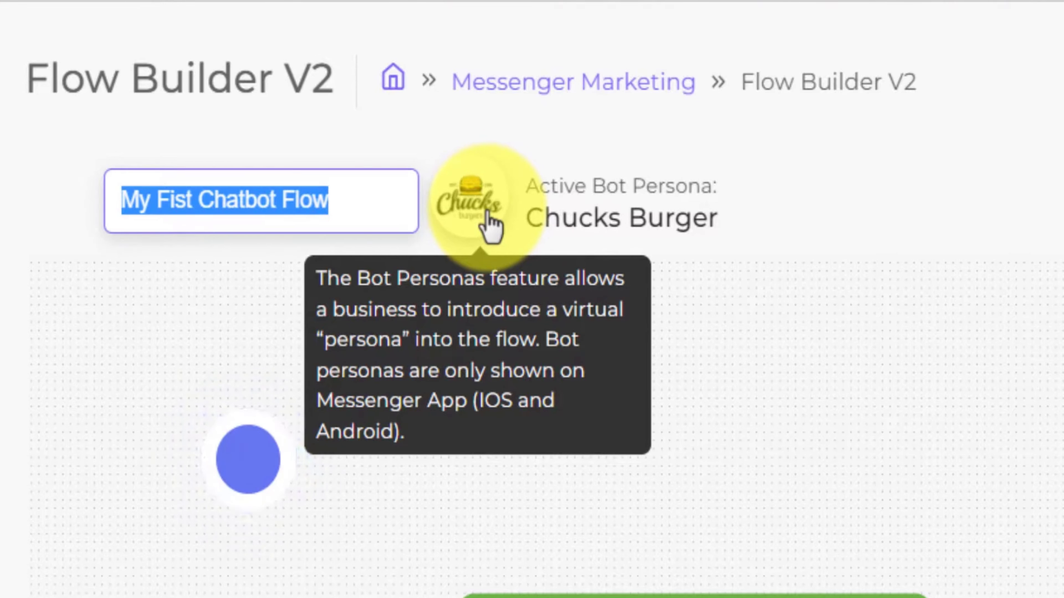
click(484, 214)
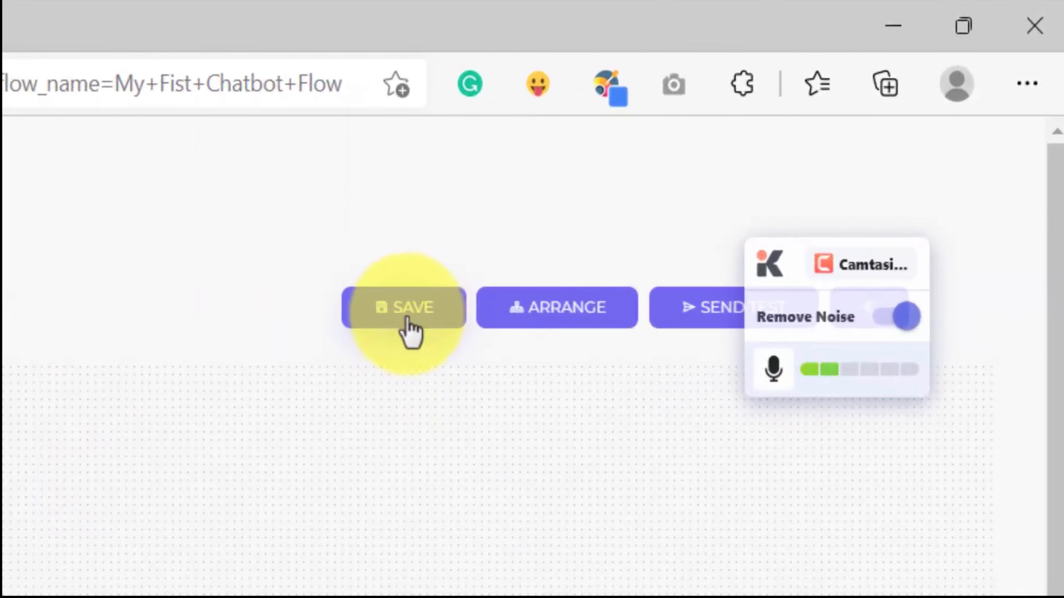
click(880, 255)
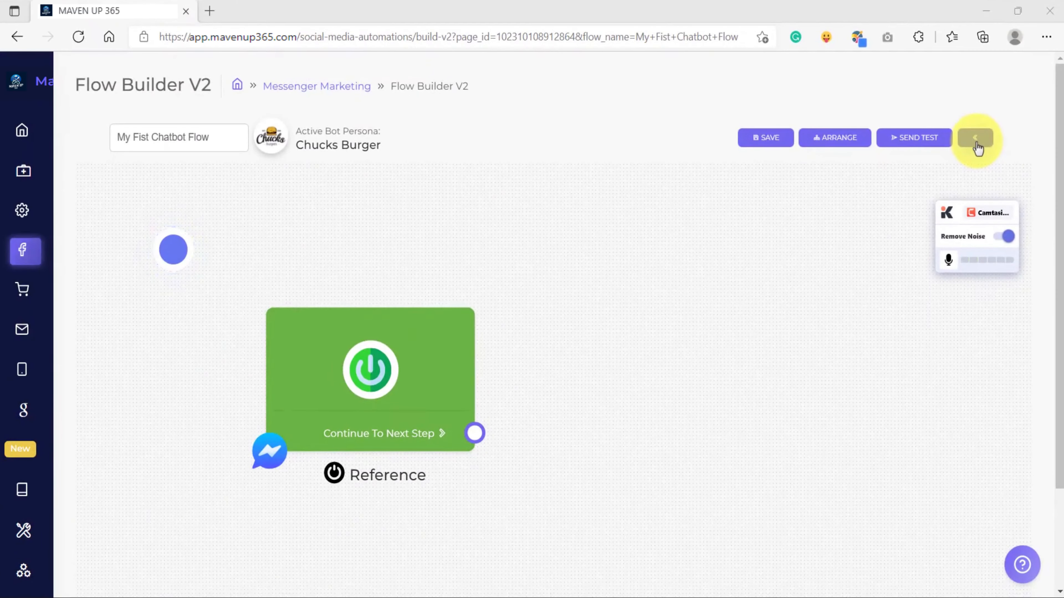
click(976, 140)
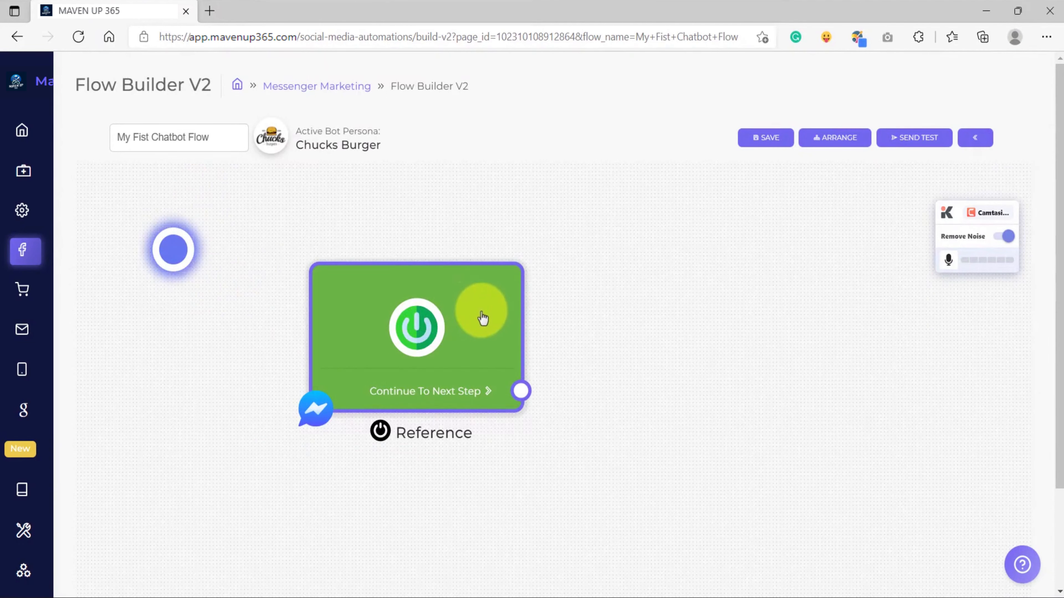
- Reposition the Reference start block beneath the collapsed element palette
drag(483, 309, 488, 334)
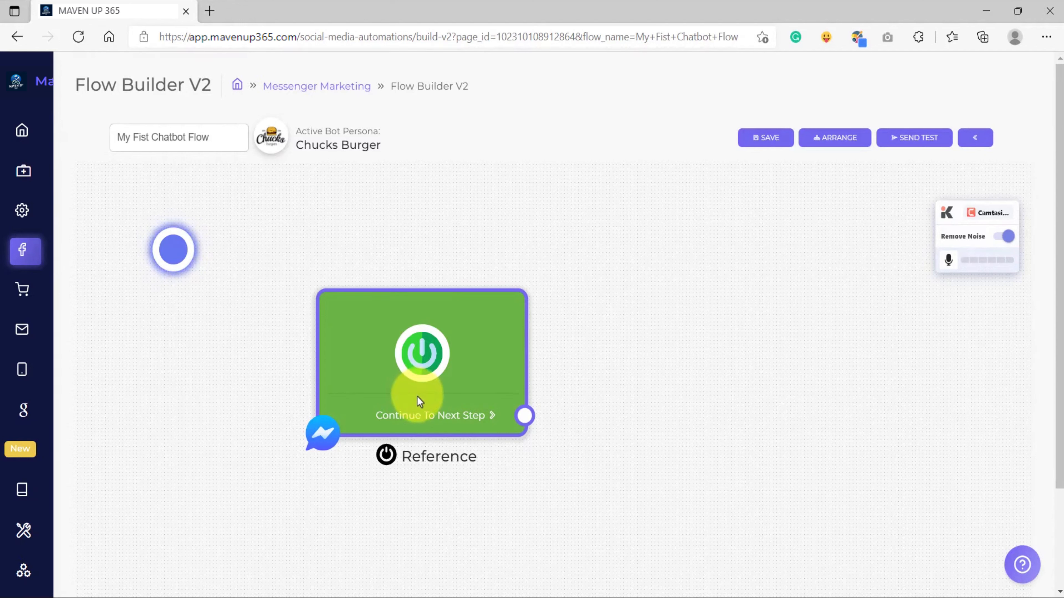
mouse_move(472, 363)
mouse_down()
mouse_move(423, 278)
mouse_move(285, 361)
mouse_move(556, 325)
mouse_move(713, 371)
mouse_move(466, 371)
mouse_up()
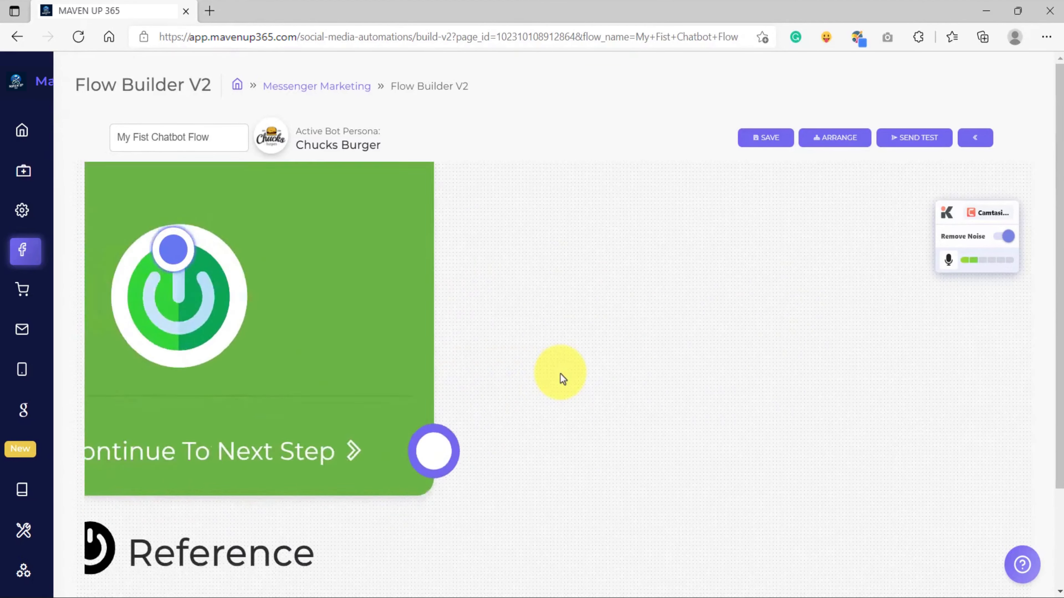
drag(495, 352, 439, 369)
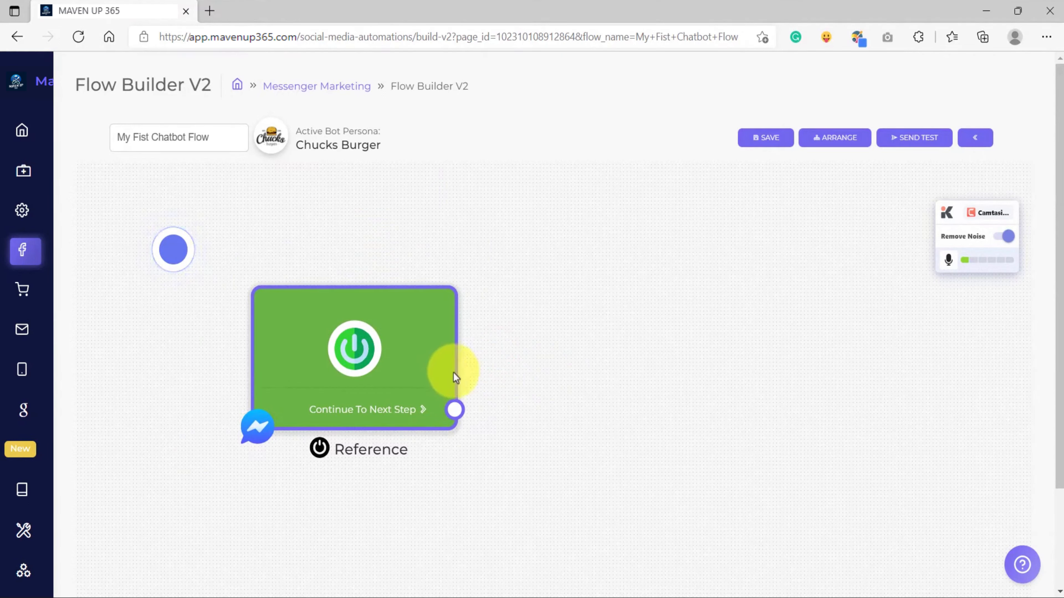
click(476, 414)
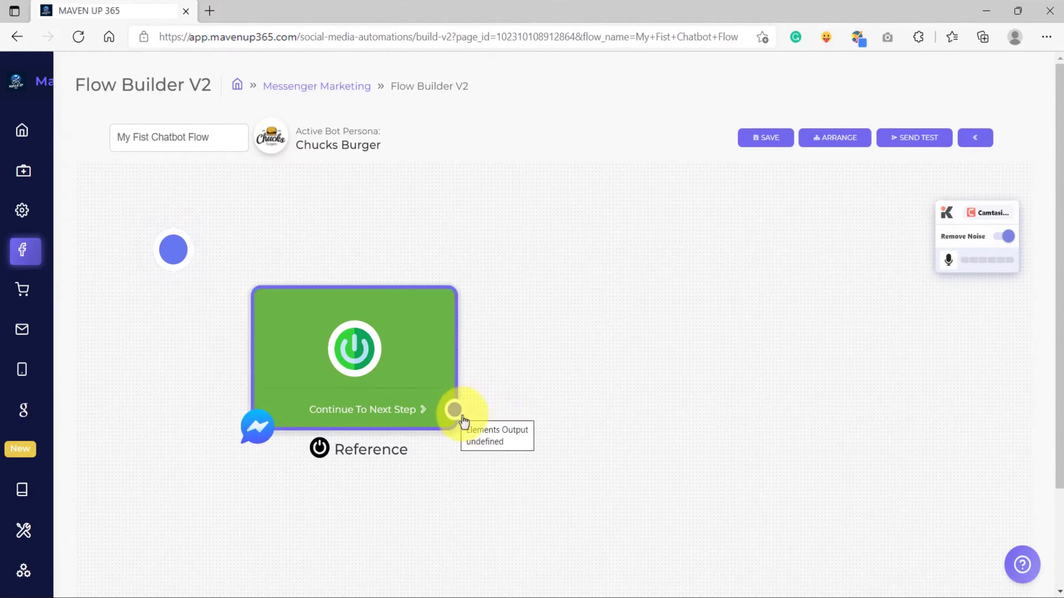
- Add a Text element connected to the Reference start block's "Continue To Next Step" output
scroll(461, 415, up, 7)
scroll(453, 419, down, 5)
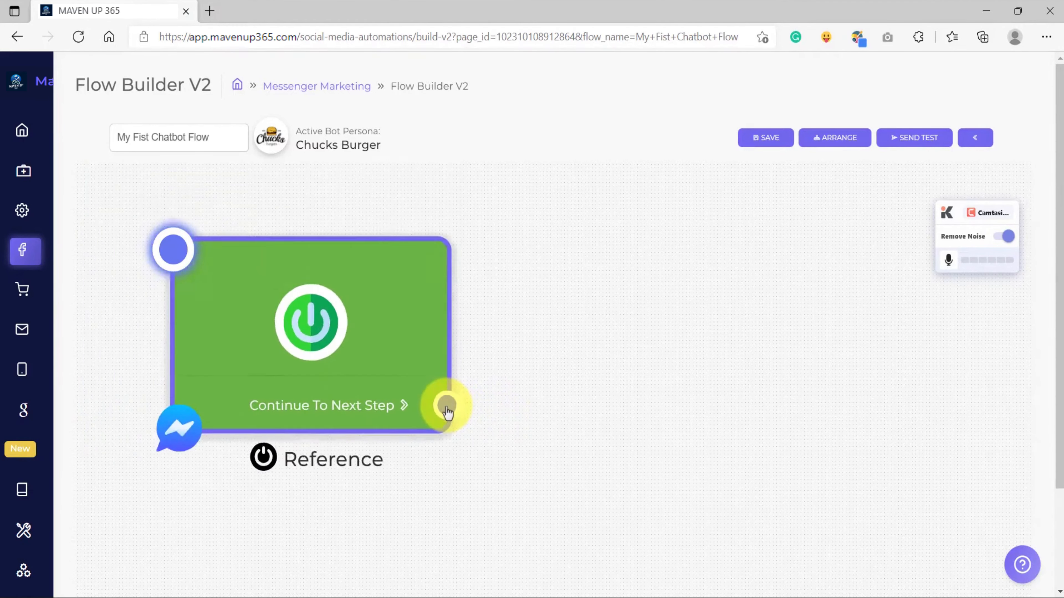
drag(445, 405, 588, 285)
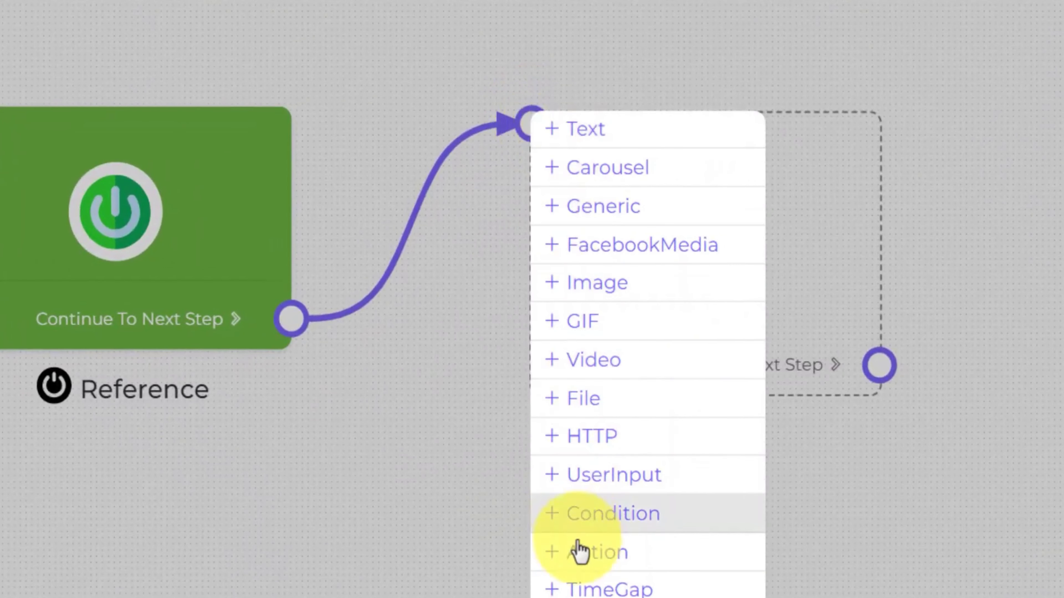
click(592, 138)
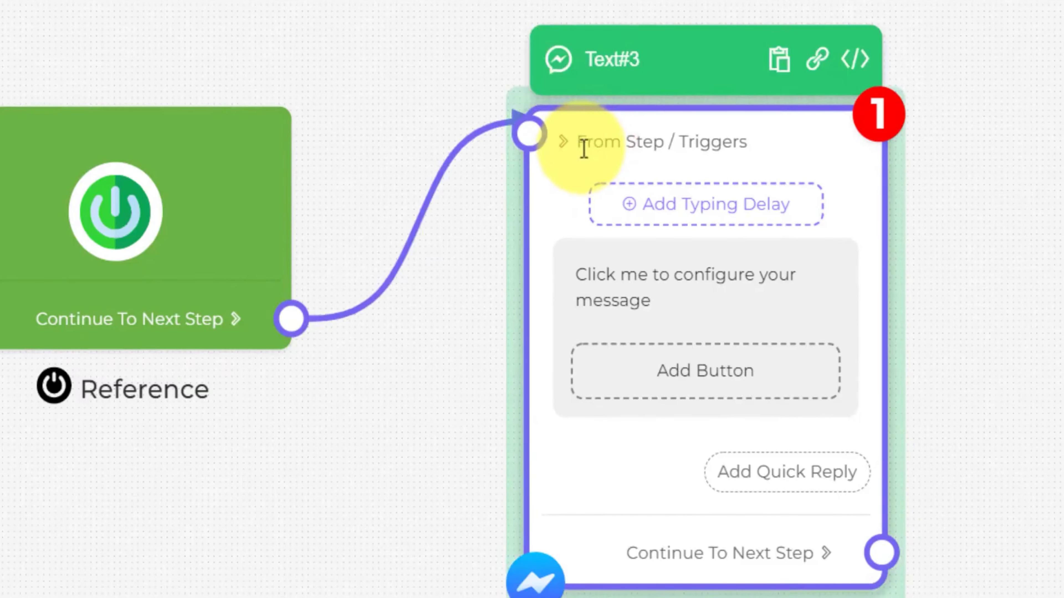
- Set the Text element's message to "Hello this is my first message!"
scroll(445, 336, down, 3)
drag(439, 356, 188, 340)
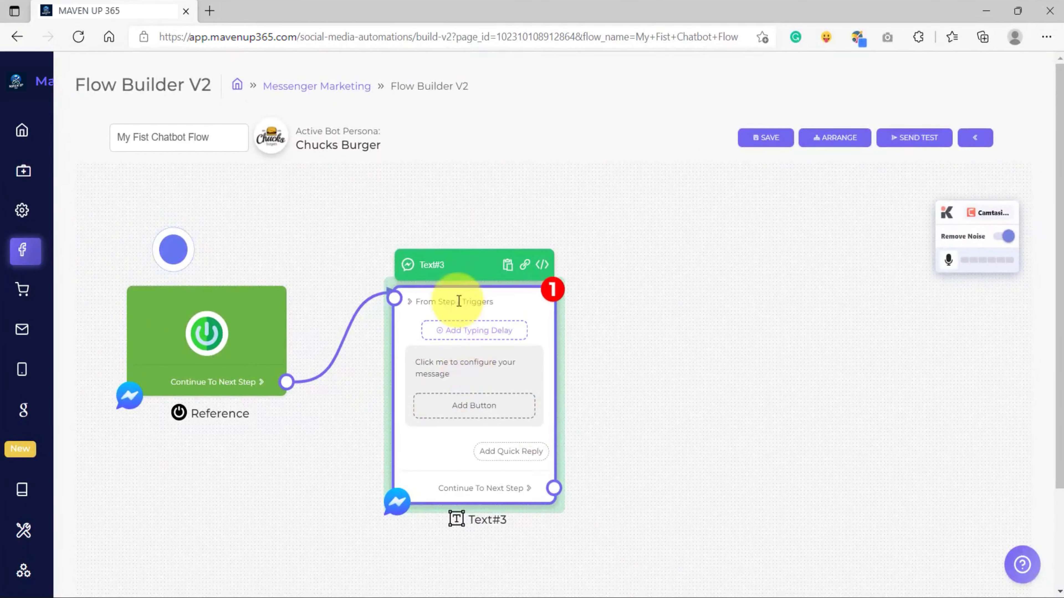
drag(458, 301, 416, 244)
scroll(430, 314, up, 3)
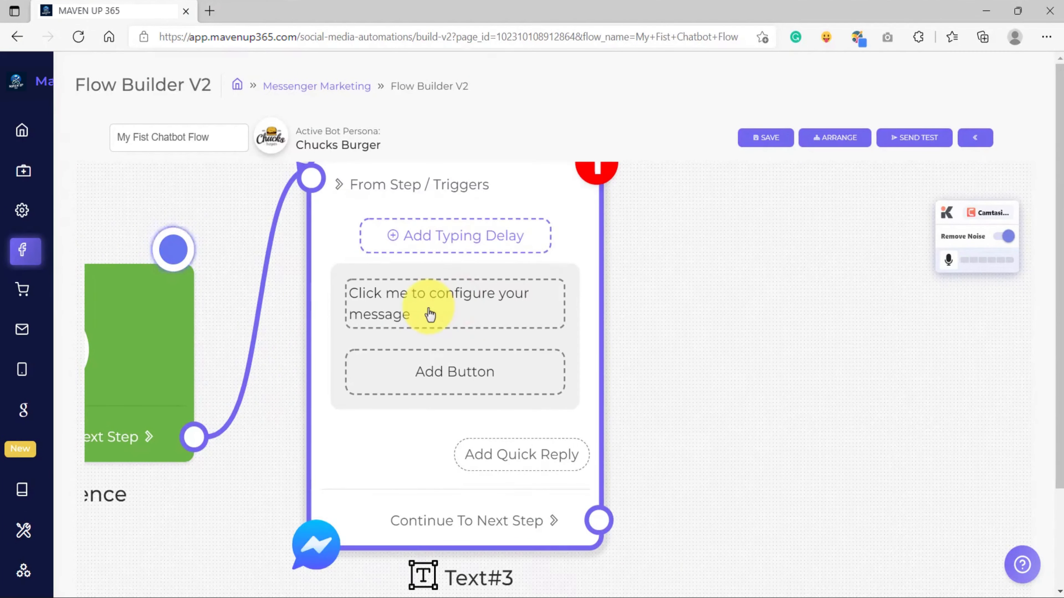
click(429, 314)
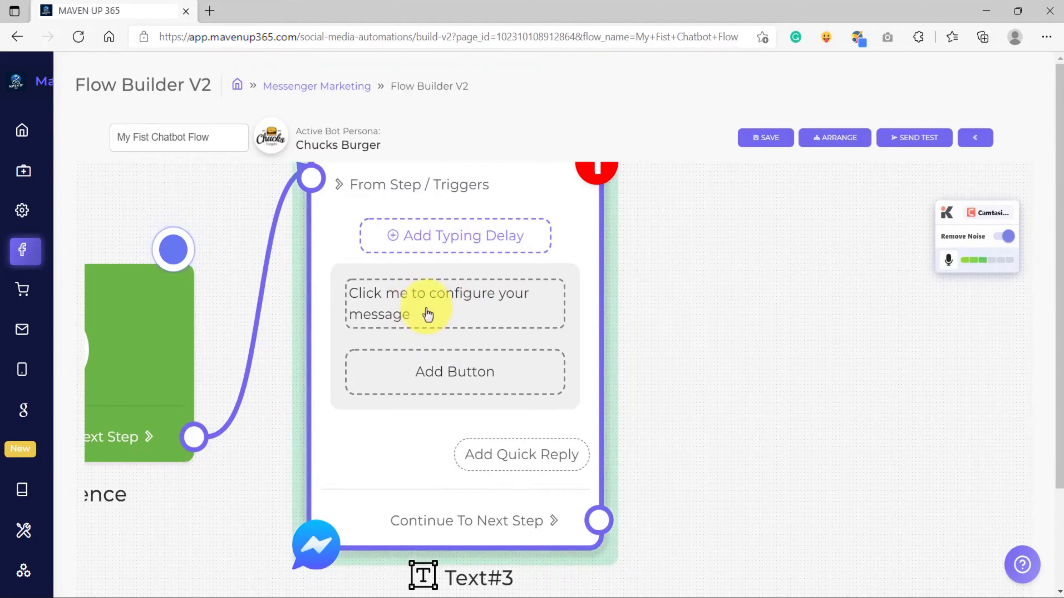
click(421, 312)
click(482, 312)
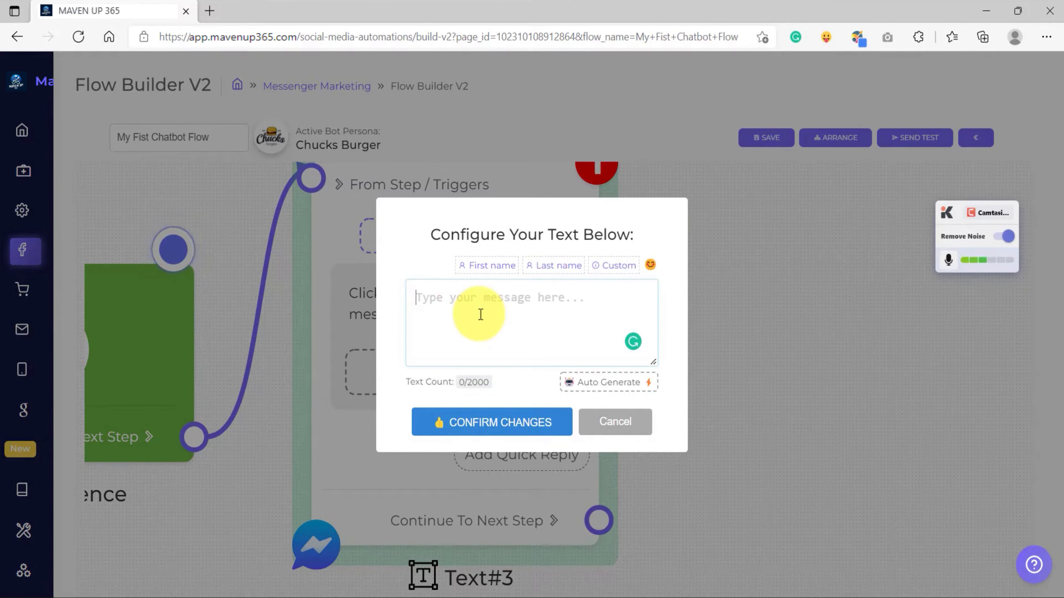
text(Hello this is my first message!)
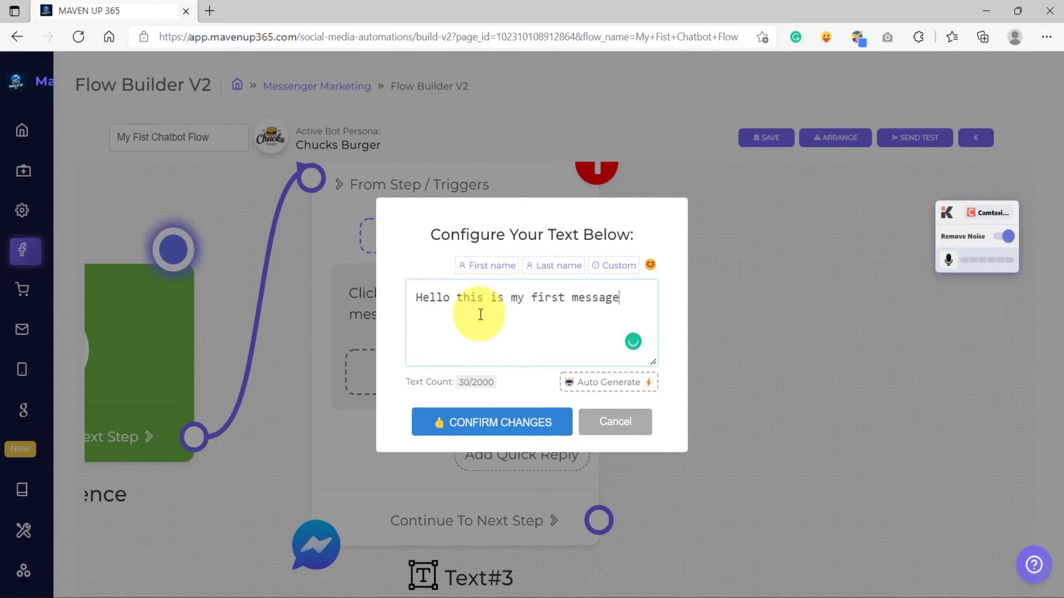
click(460, 424)
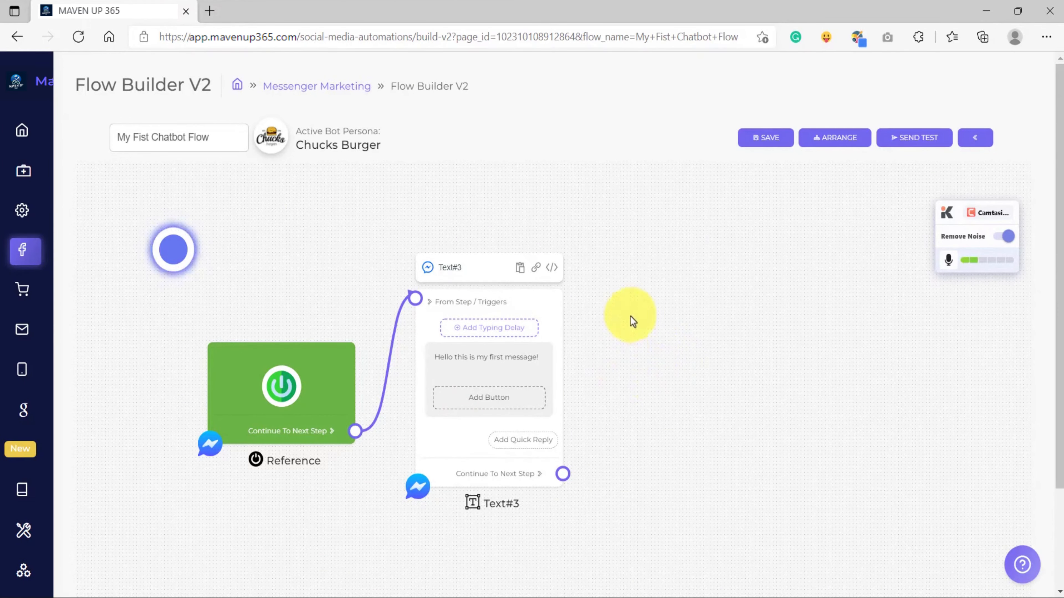
- Save the chatbot flow and try to send a test of it
click(761, 143)
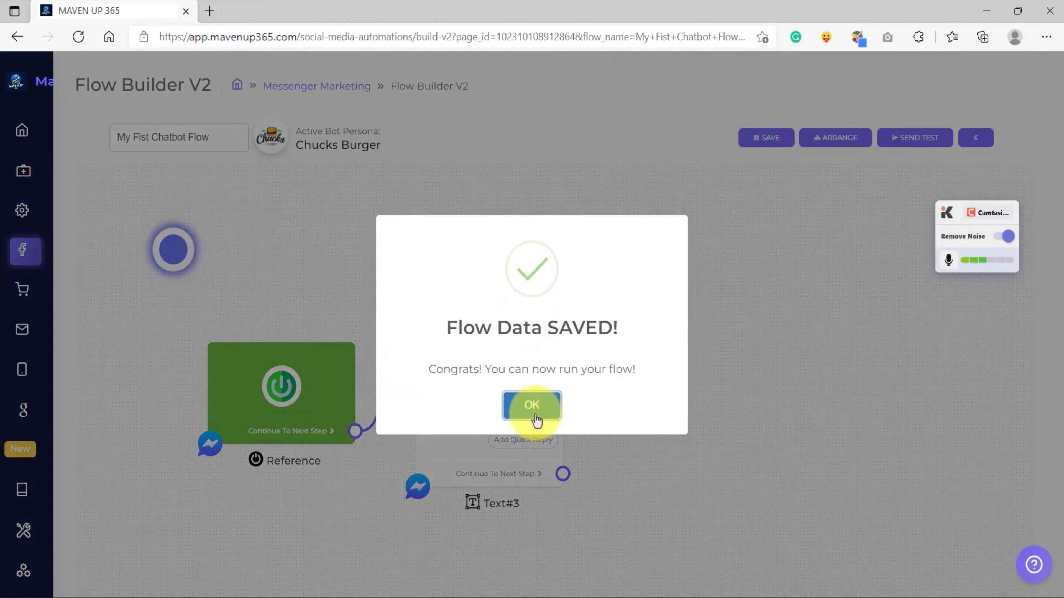
click(532, 406)
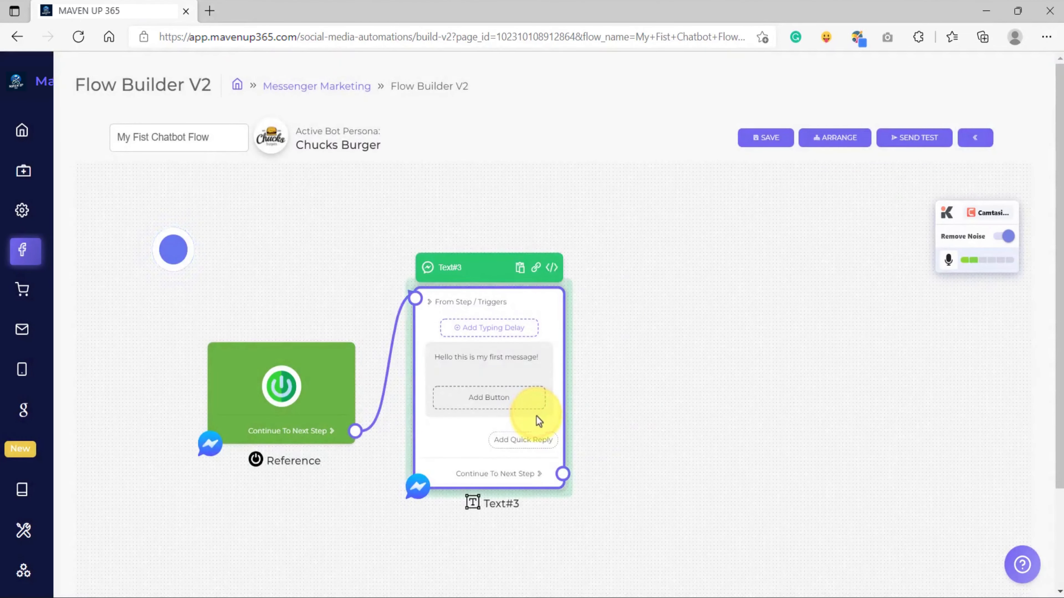
click(912, 145)
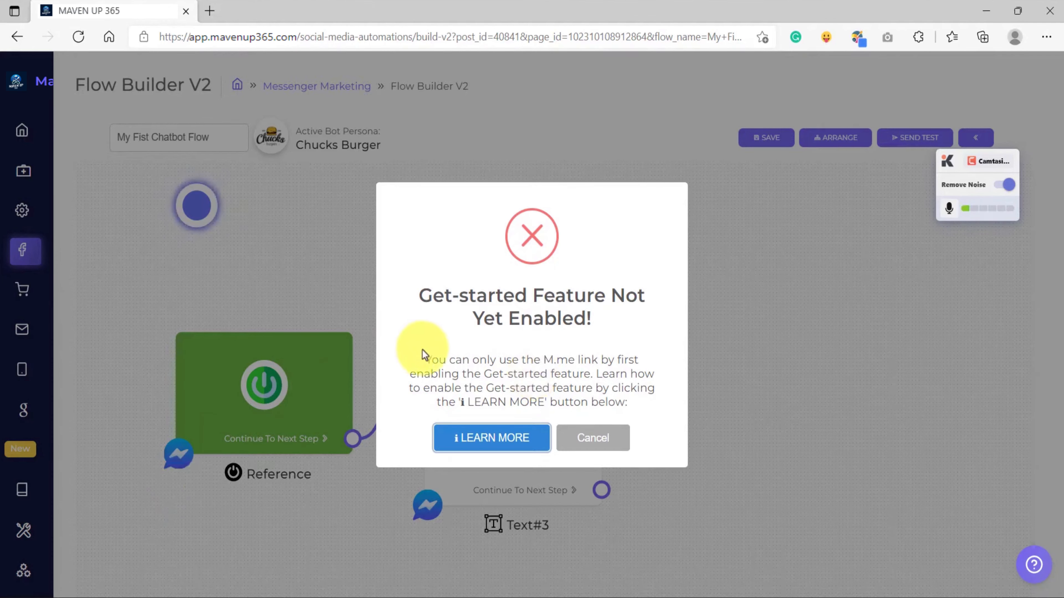
- Open the help article on the Get Started feature and read how to enable it using a chatbot flow trigger
click(489, 440)
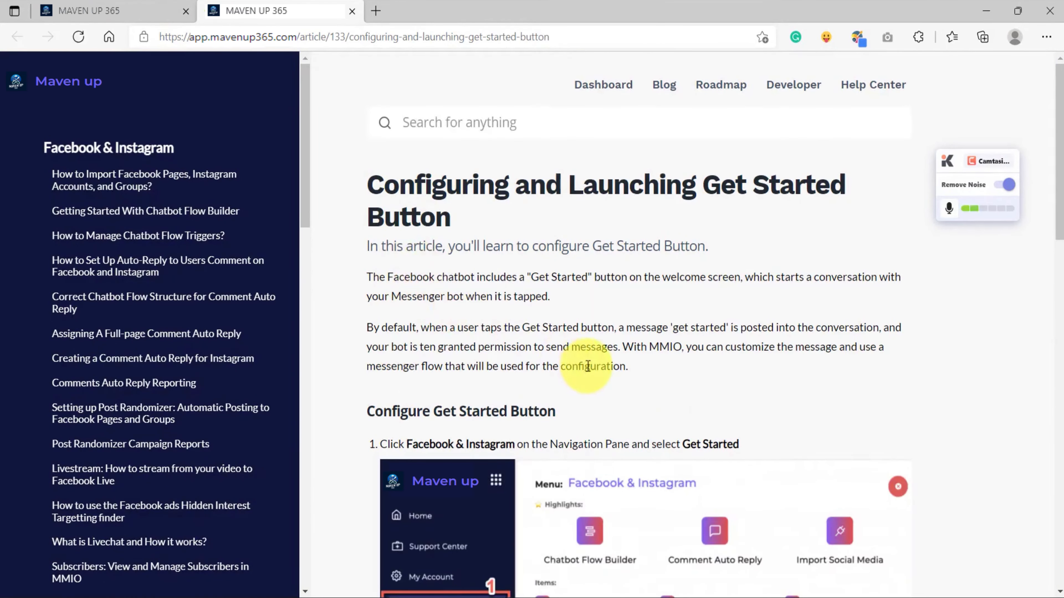
scroll(590, 364, down, 2)
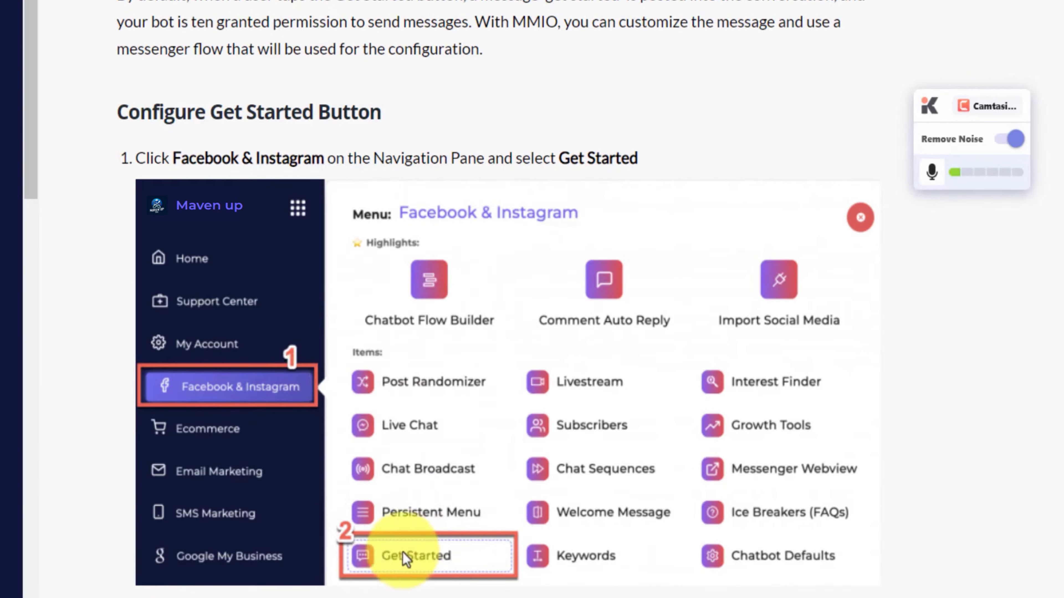
scroll(306, 546, down, 15)
scroll(306, 540, up, 3)
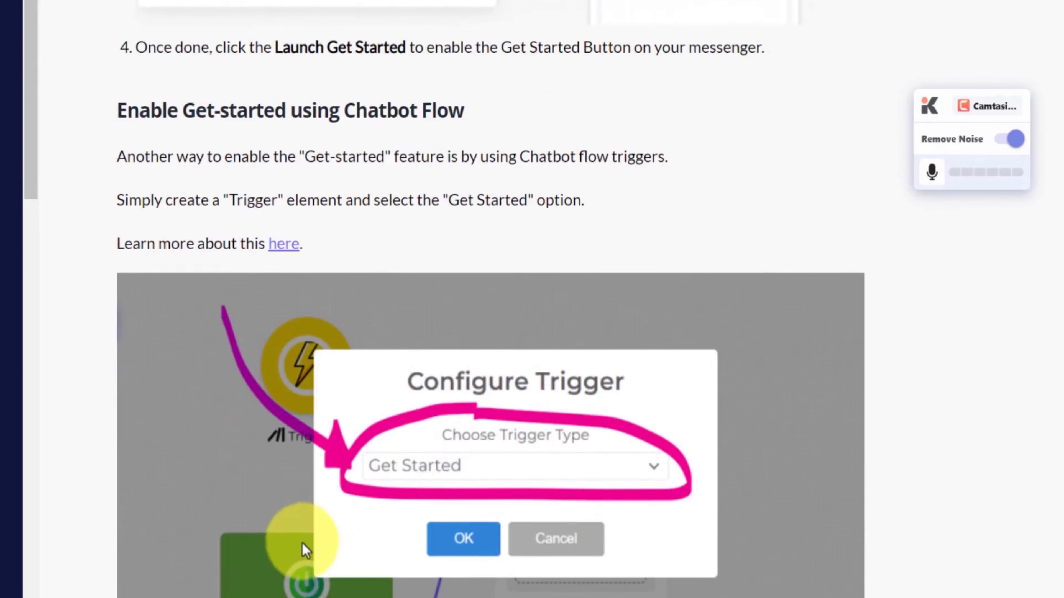
scroll(322, 503, up, 5)
scroll(297, 444, down, 3)
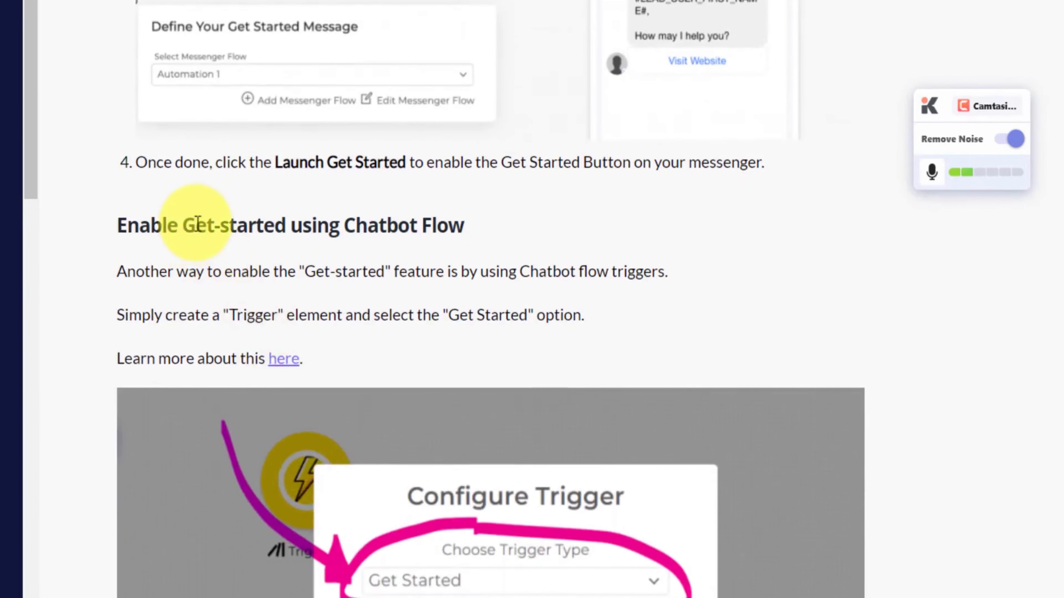
scroll(368, 276, down, 5)
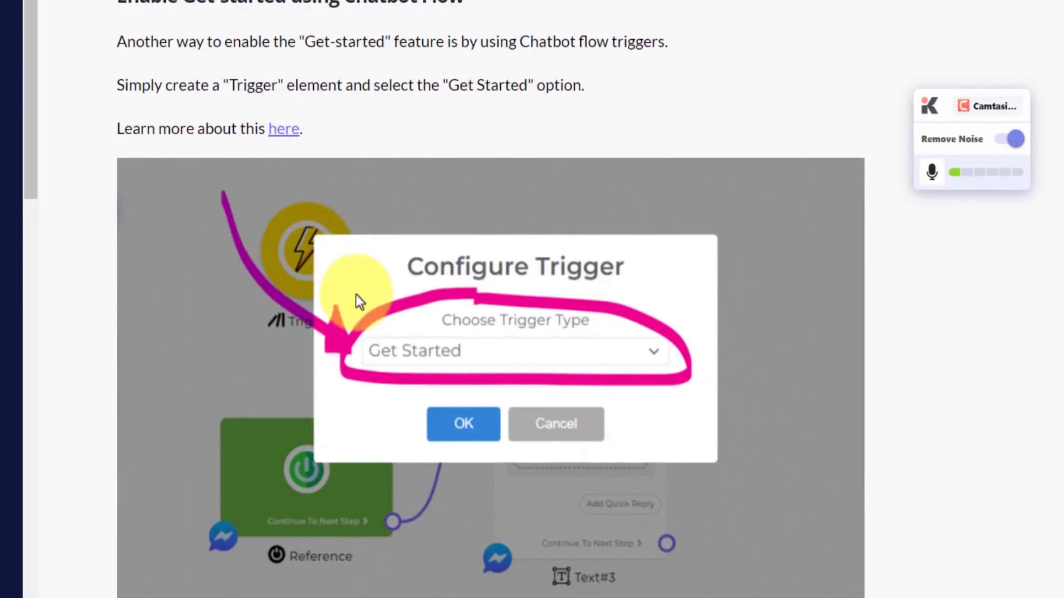
scroll(343, 298, up, 3)
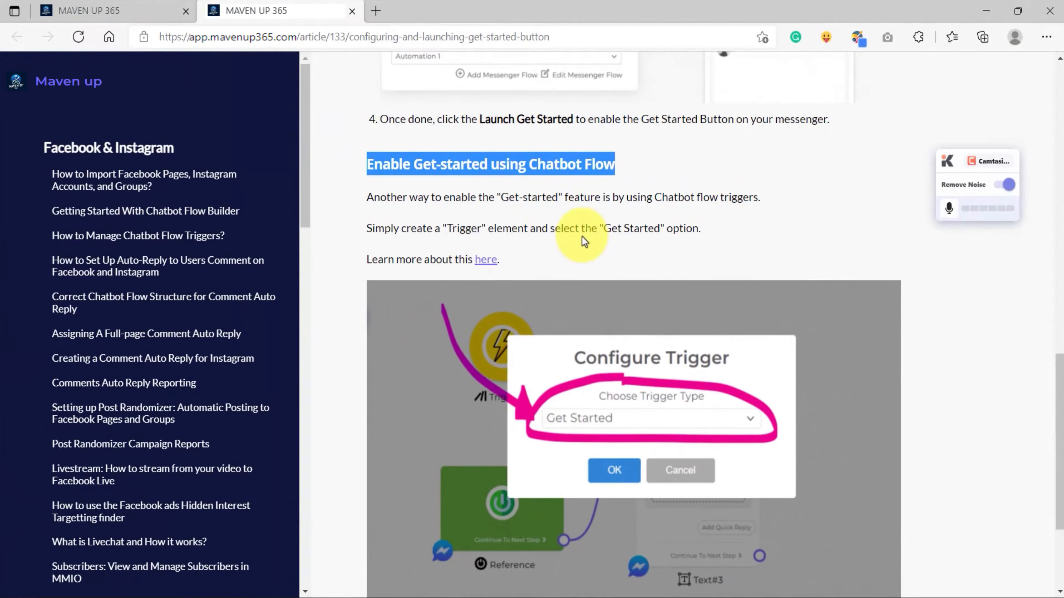
click(564, 215)
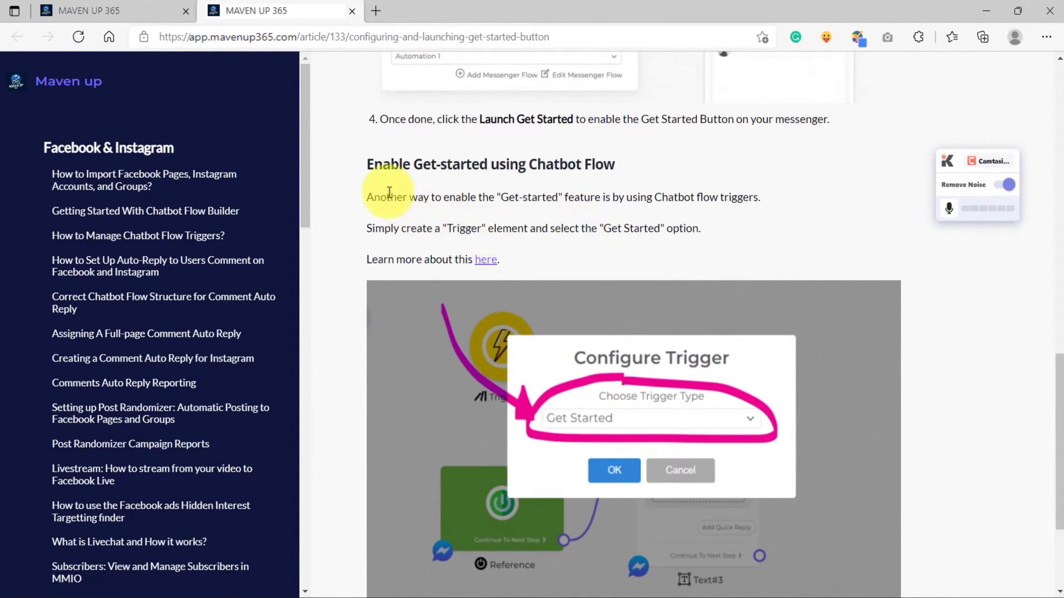
- Return to the flow builder, add a Triggers element and place it above the Reference start block
click(83, 10)
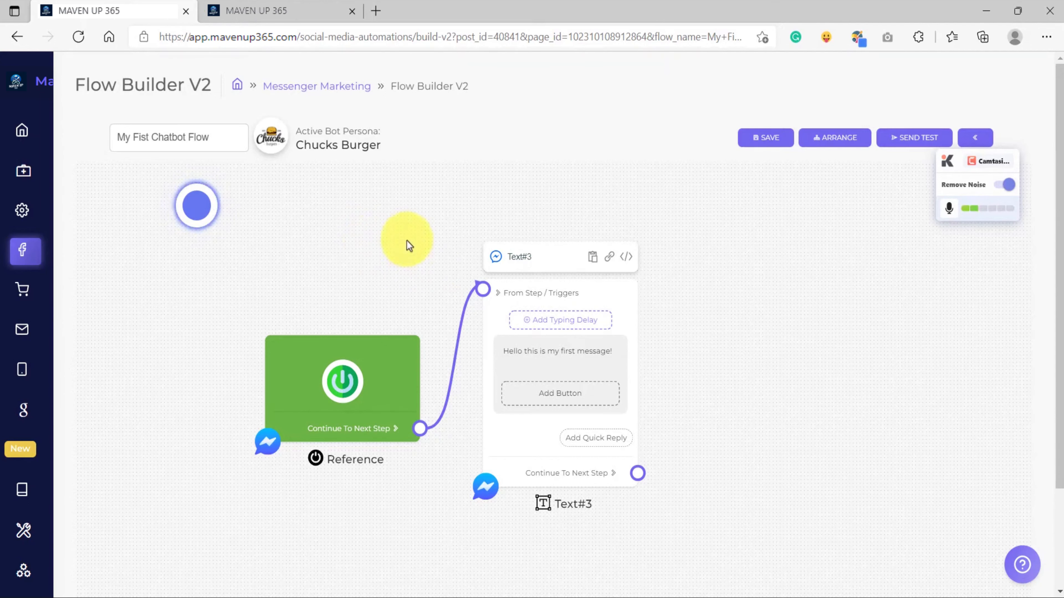
right_click(385, 237)
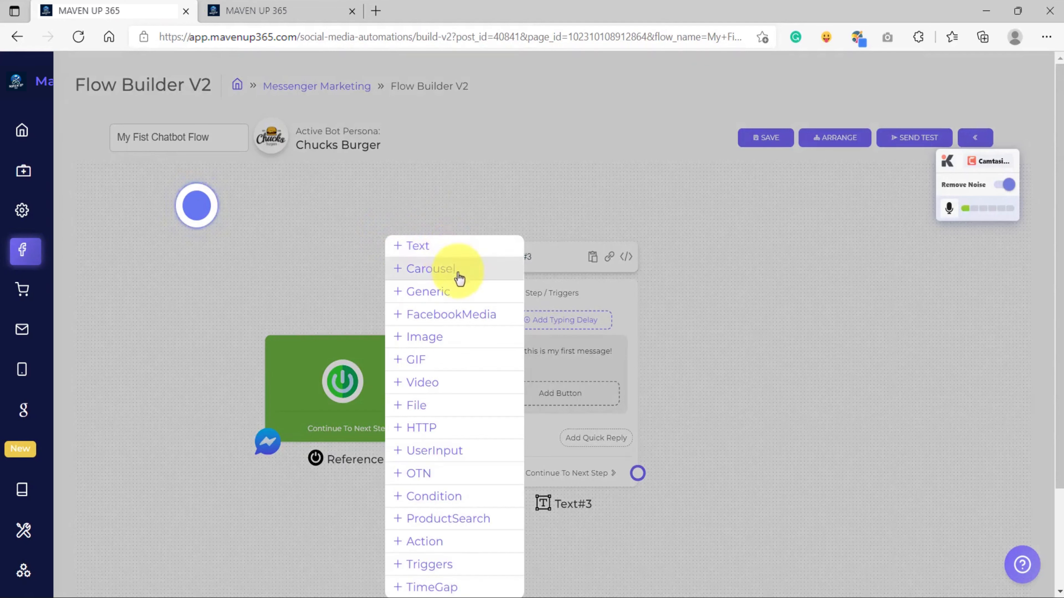
click(458, 567)
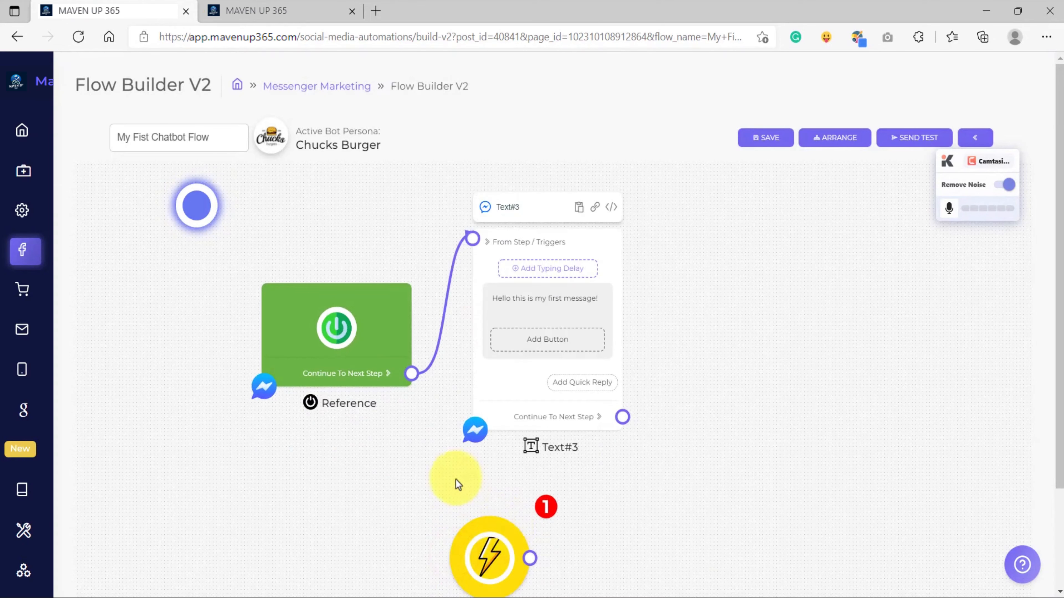
scroll(451, 486, up, 1)
drag(496, 537, 405, 351)
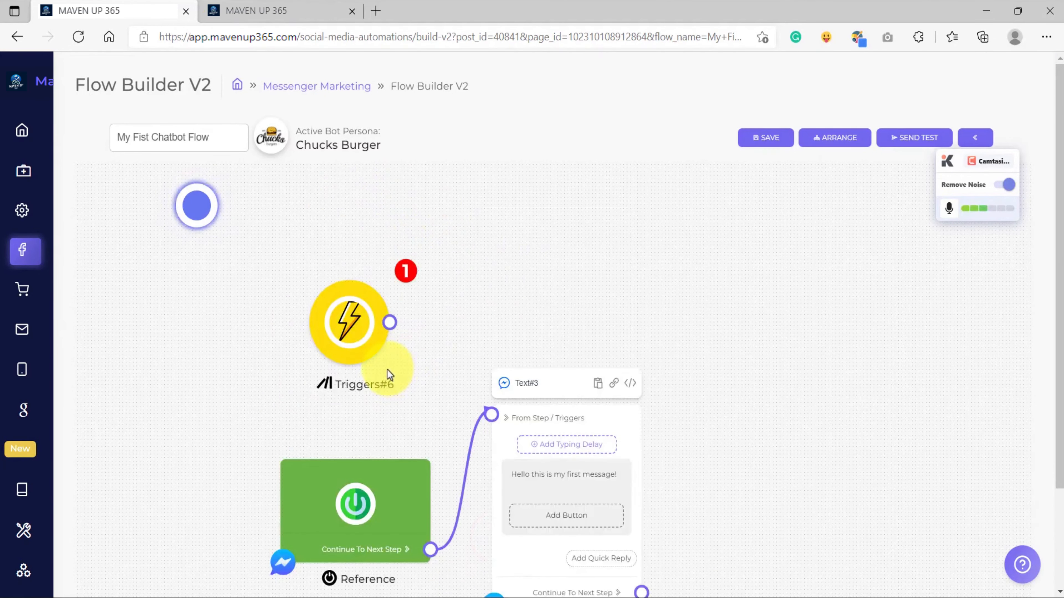
scroll(388, 370, up, 1)
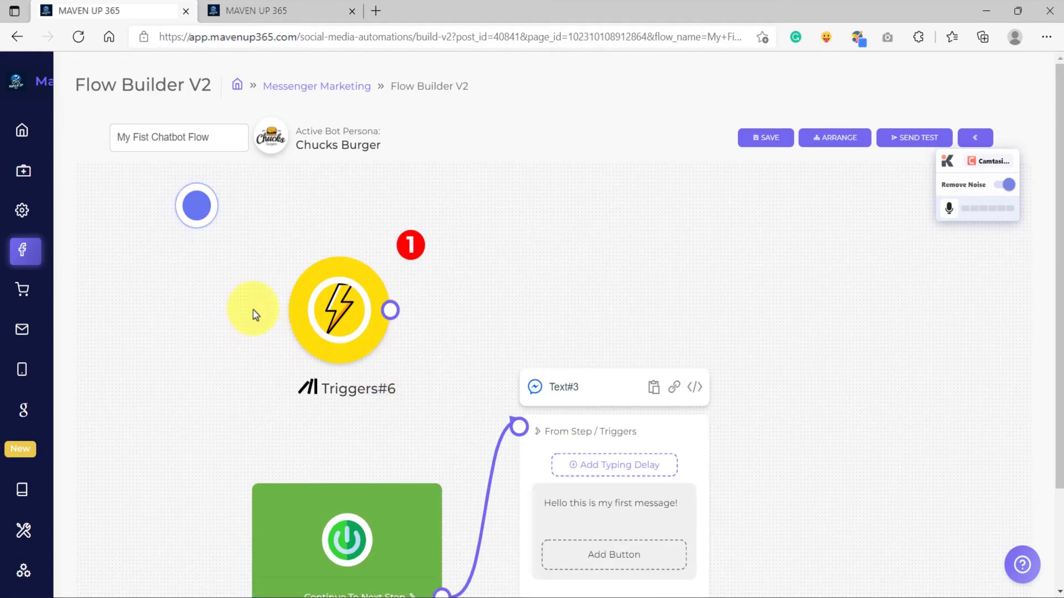
scroll(275, 316, up, 2)
scroll(275, 317, down, 3)
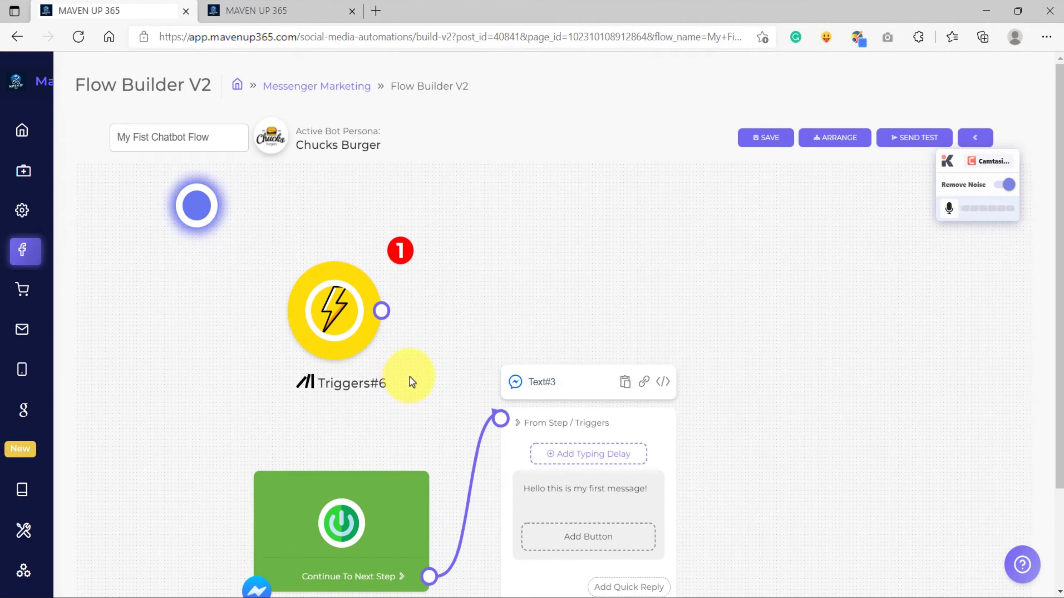
scroll(382, 319, up, 1)
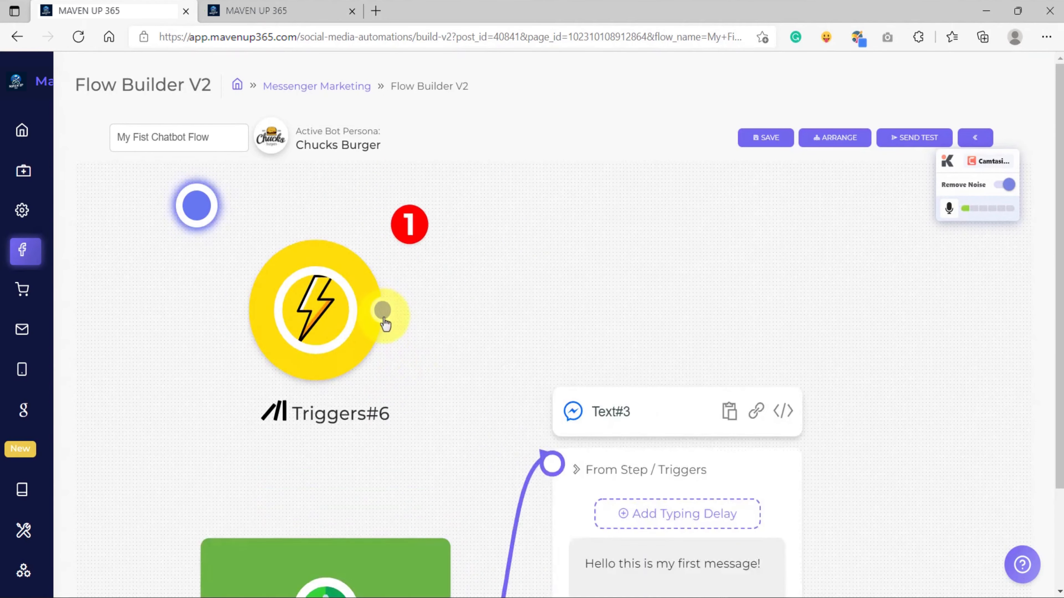
scroll(384, 323, down, 2)
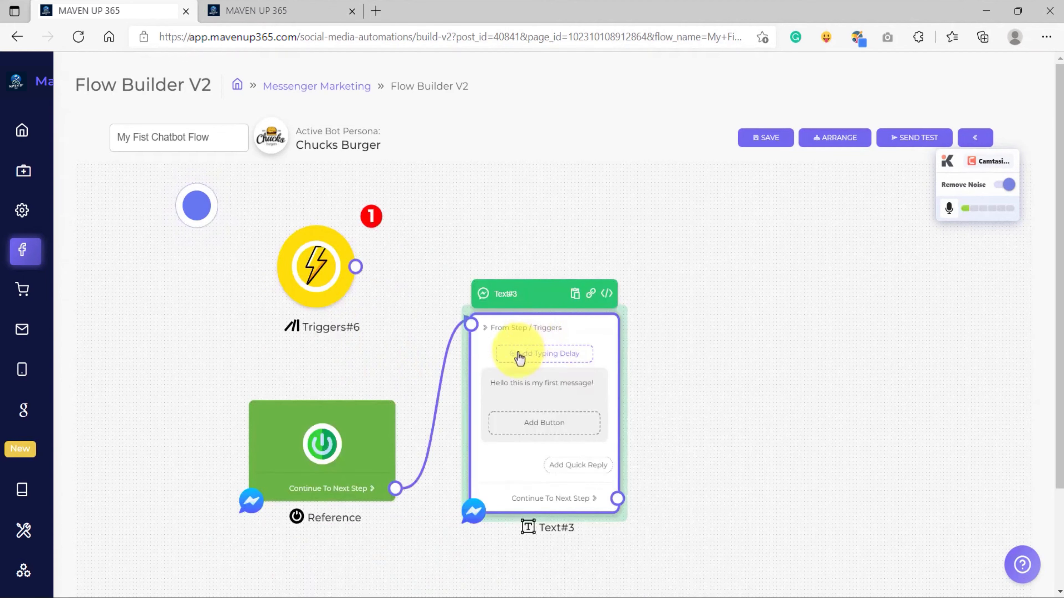
scroll(492, 342, up, 2)
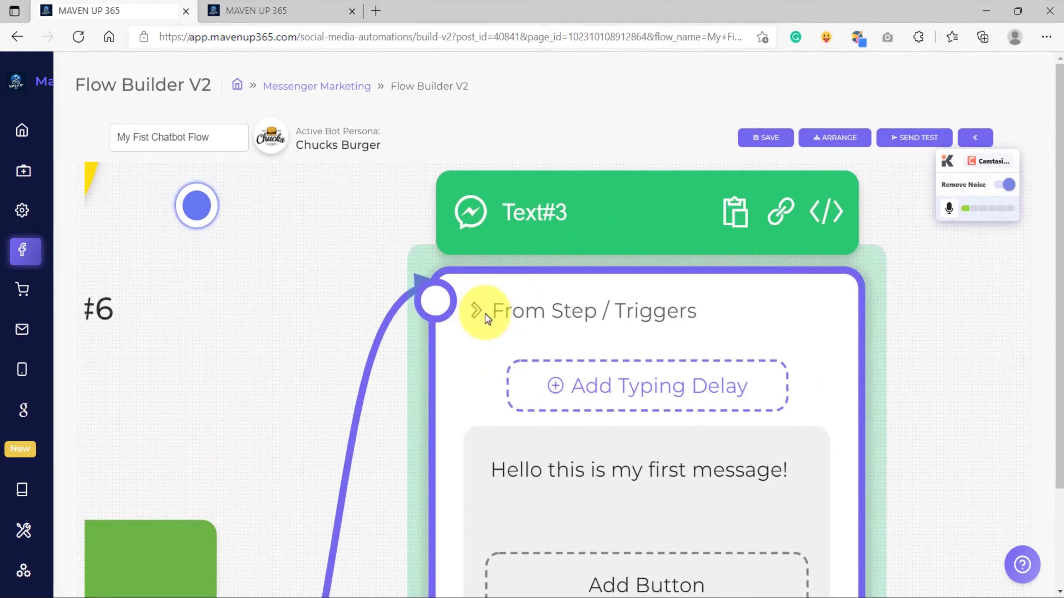
drag(521, 295, 528, 301)
scroll(429, 317, up, 2)
scroll(430, 317, down, 5)
drag(696, 429, 685, 407)
scroll(560, 406, up, 5)
scroll(610, 423, down, 5)
scroll(415, 308, up, 3)
- Move the Triggers element slightly higher and connect its output to the Text element's "From Step / Triggers" input
drag(402, 270, 435, 352)
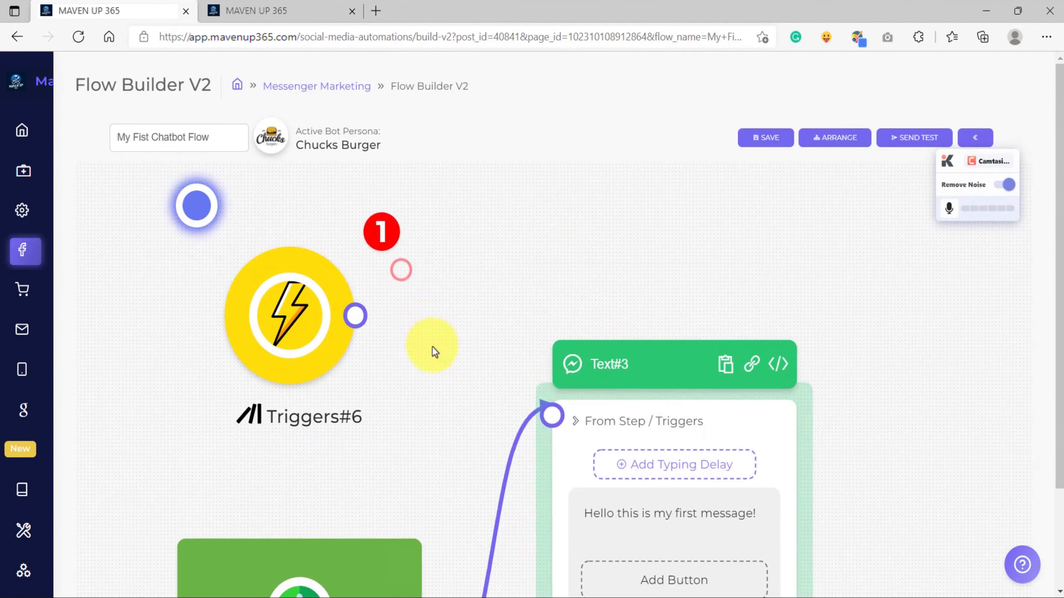
drag(339, 285, 326, 241)
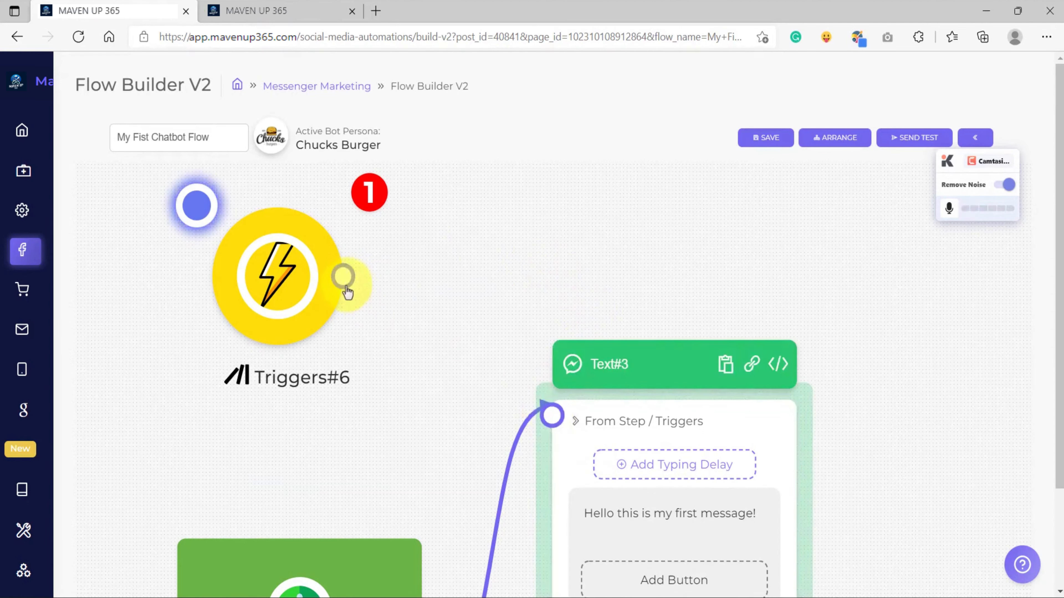
drag(344, 278, 553, 422)
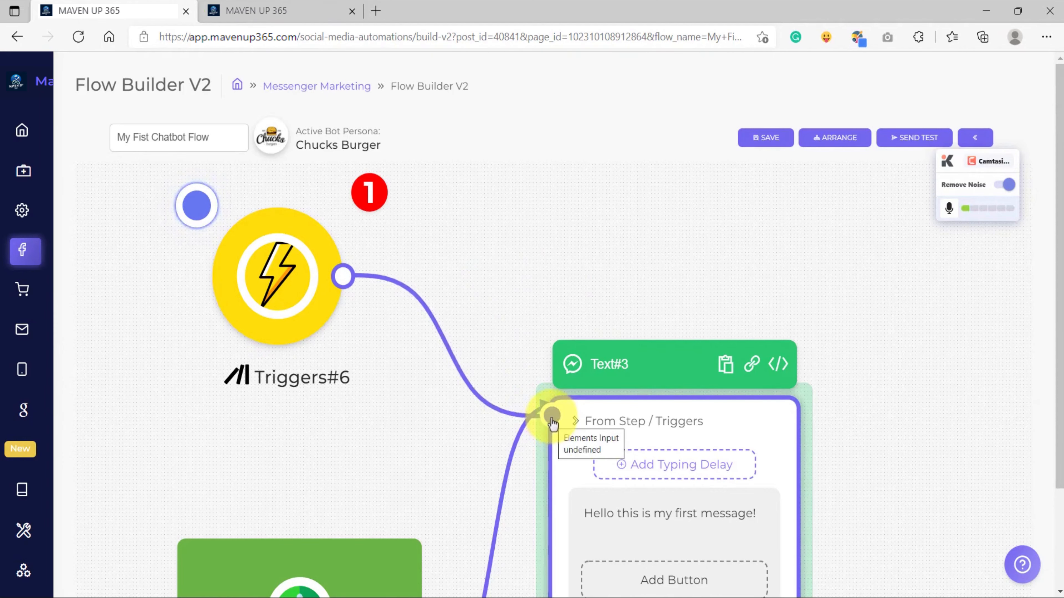
- Configure the Triggers element with the trigger type "Get Started"
scroll(414, 377, down, 1)
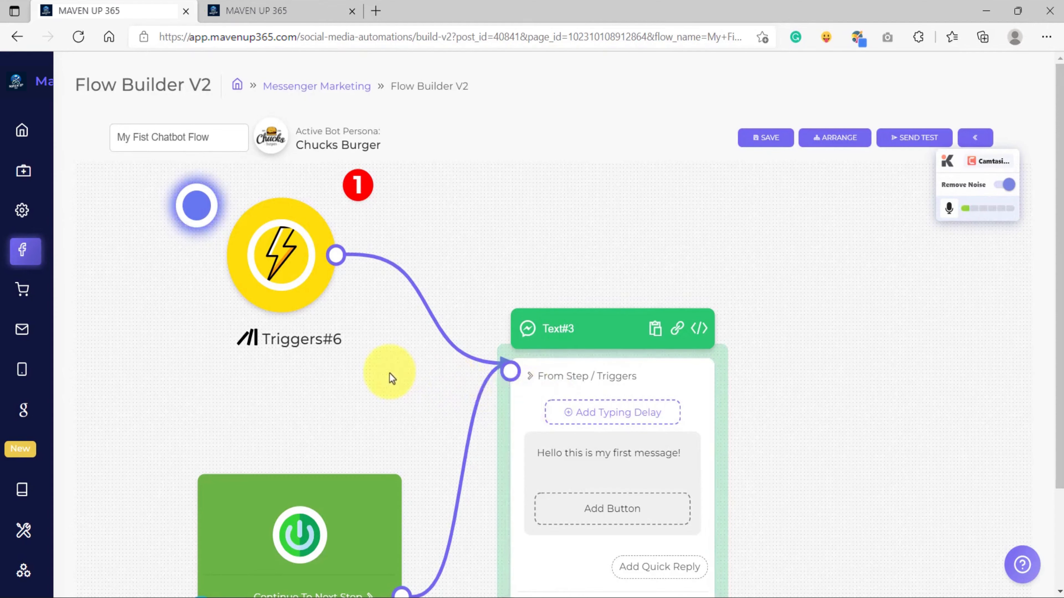
scroll(389, 374, down, 1)
drag(387, 376, 519, 438)
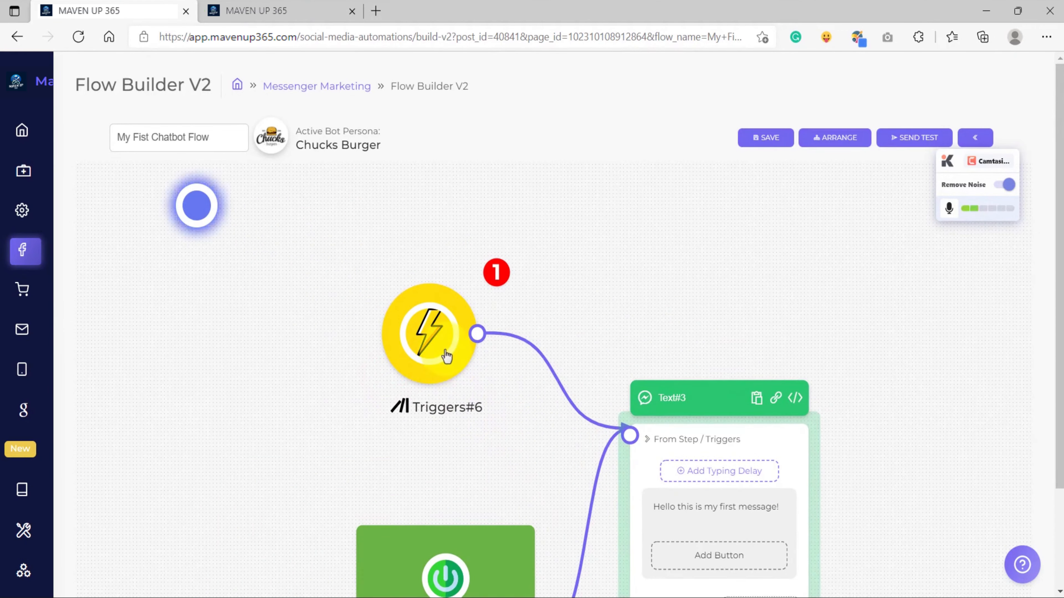
drag(552, 327, 549, 365)
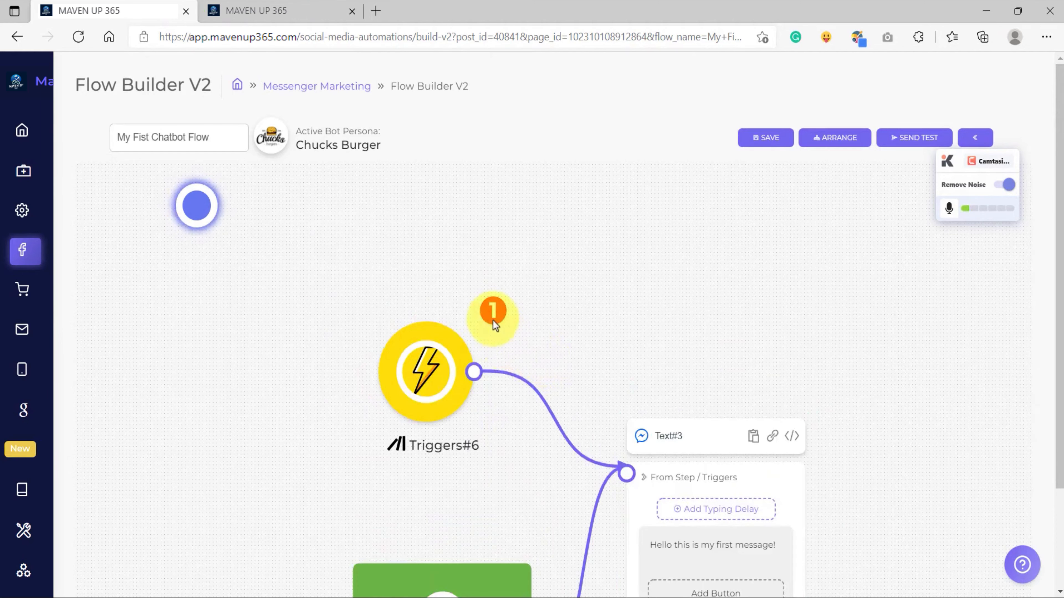
mouse_move(494, 318)
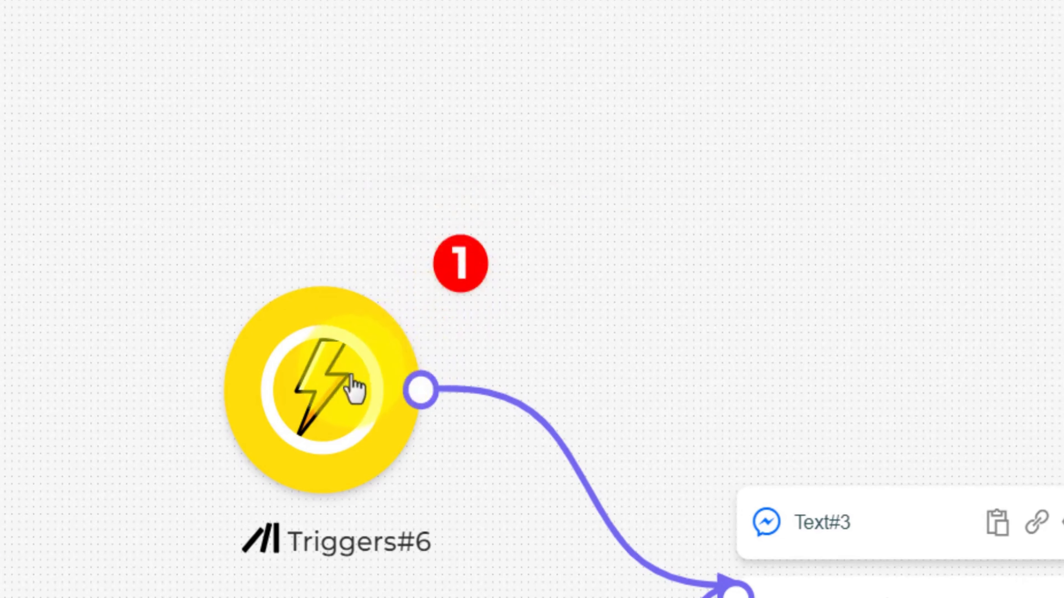
click(334, 409)
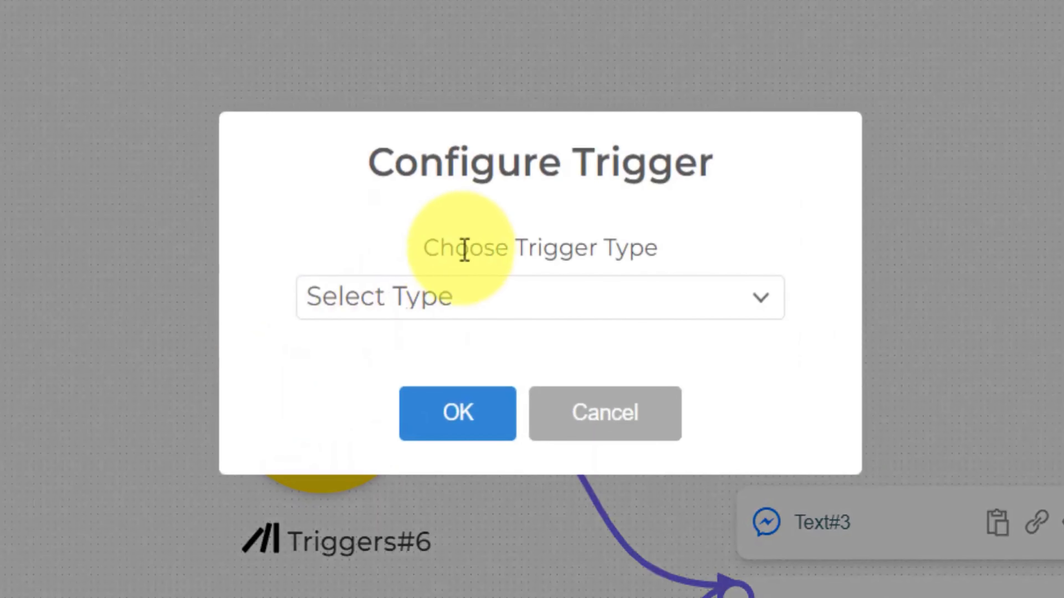
click(427, 301)
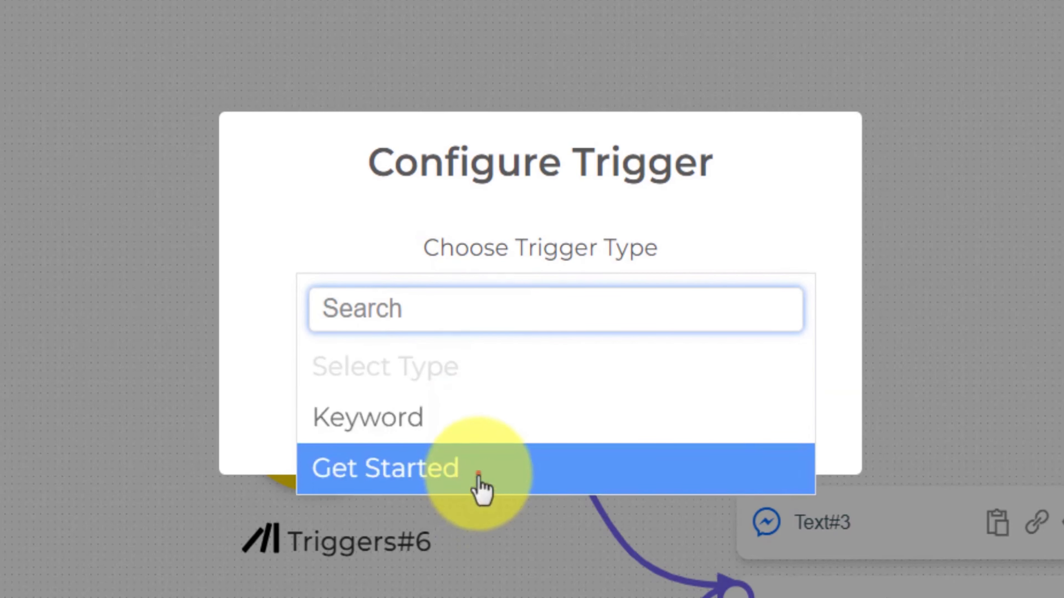
click(479, 474)
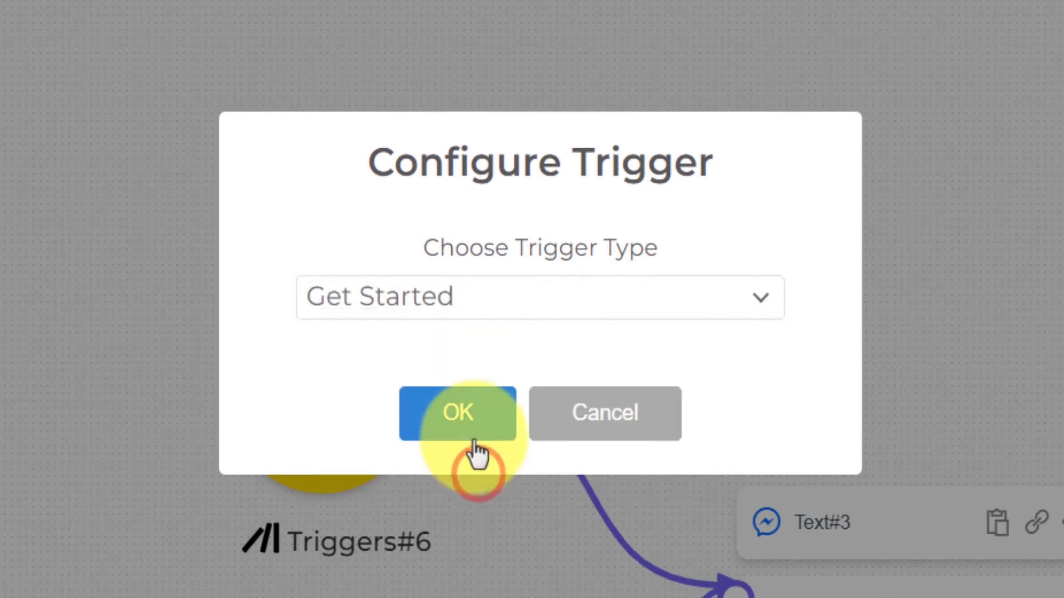
click(445, 417)
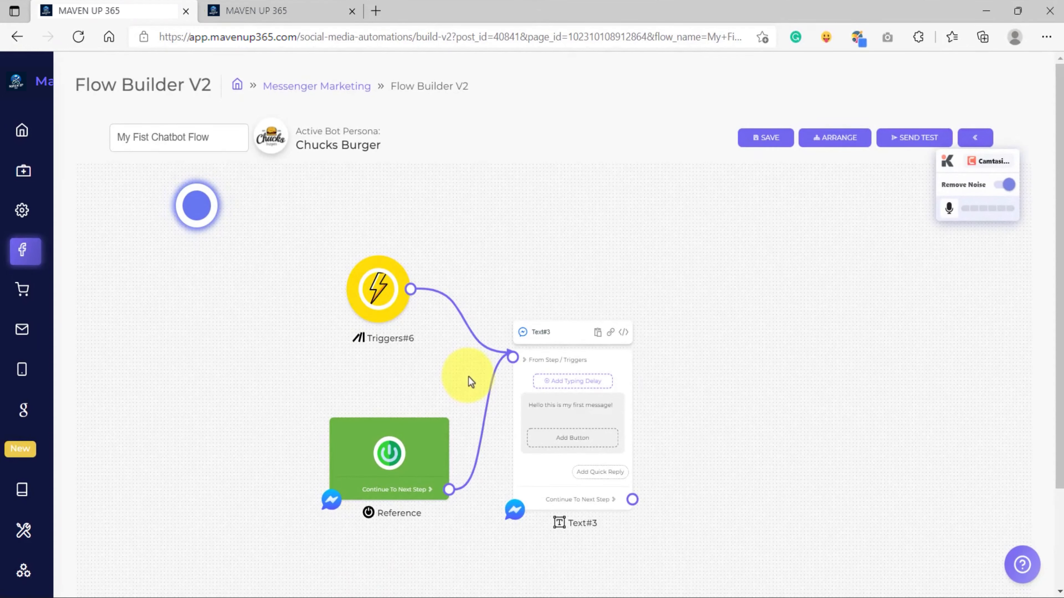
- Save the chatbot flow and launch a test of it in Messenger
drag(468, 381, 459, 369)
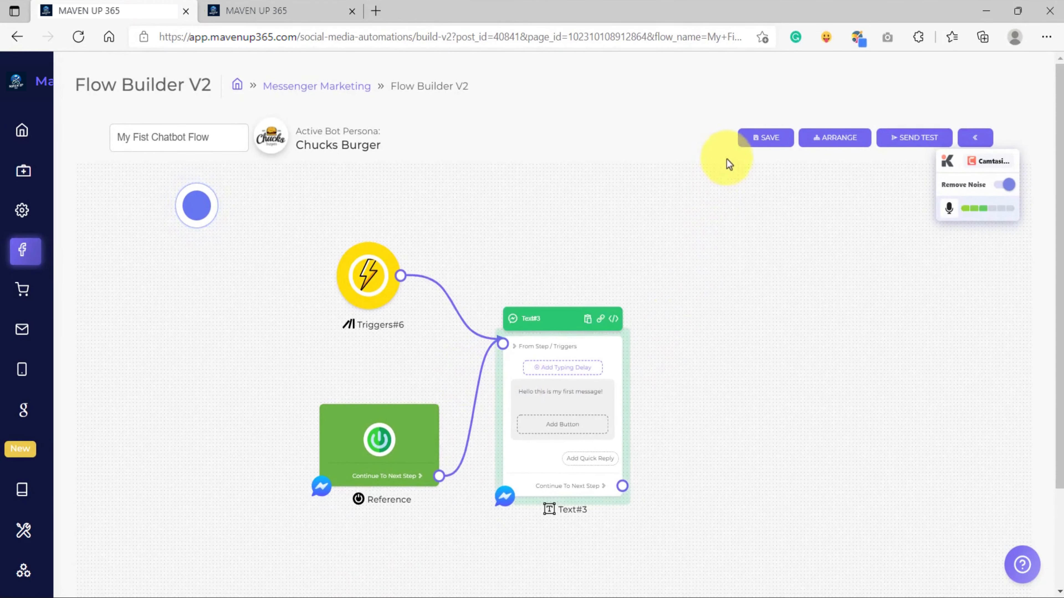
click(759, 139)
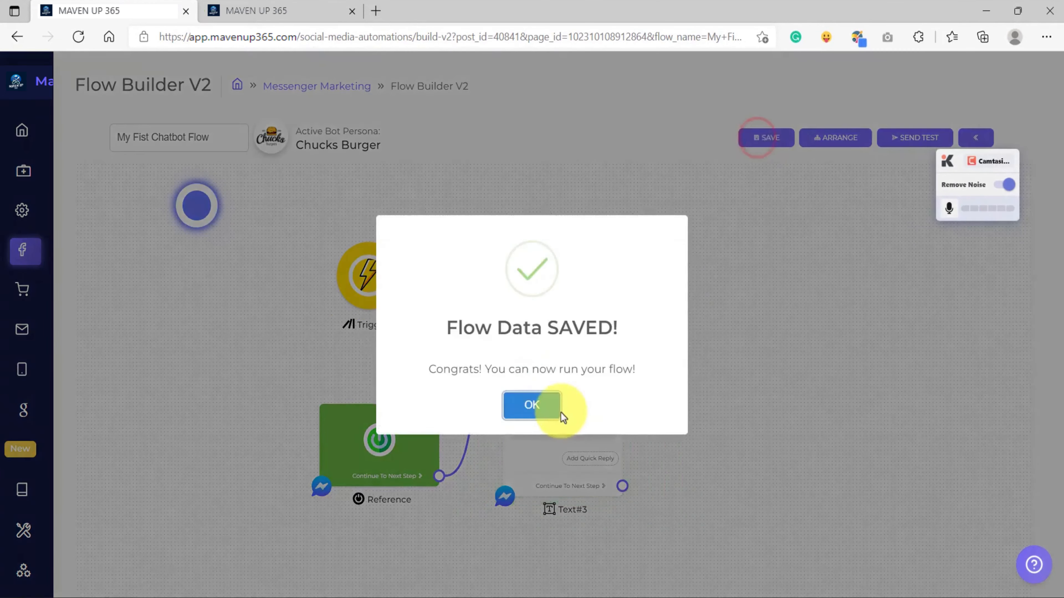
click(532, 405)
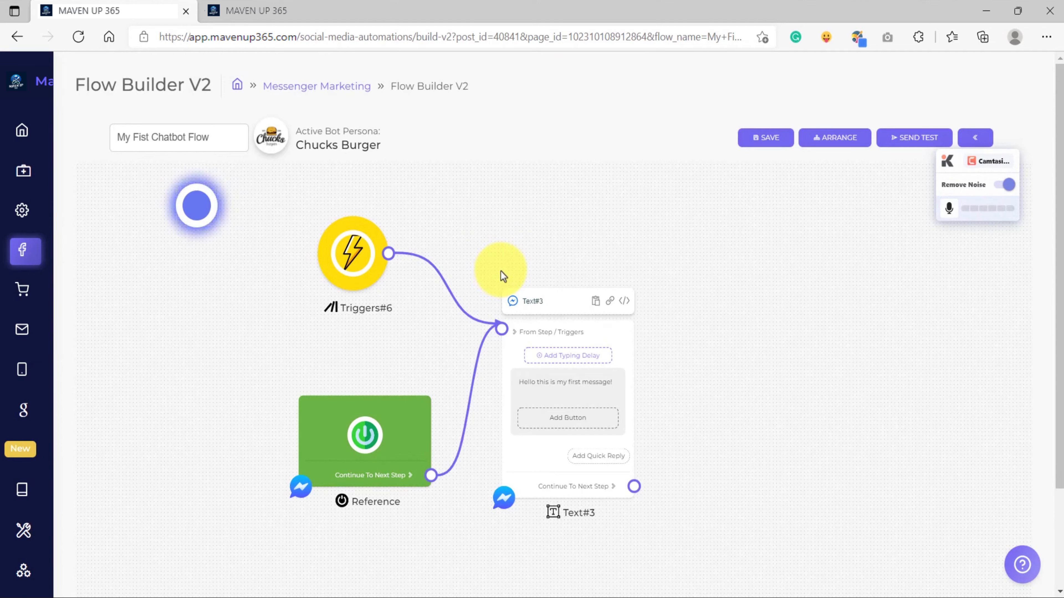
click(902, 144)
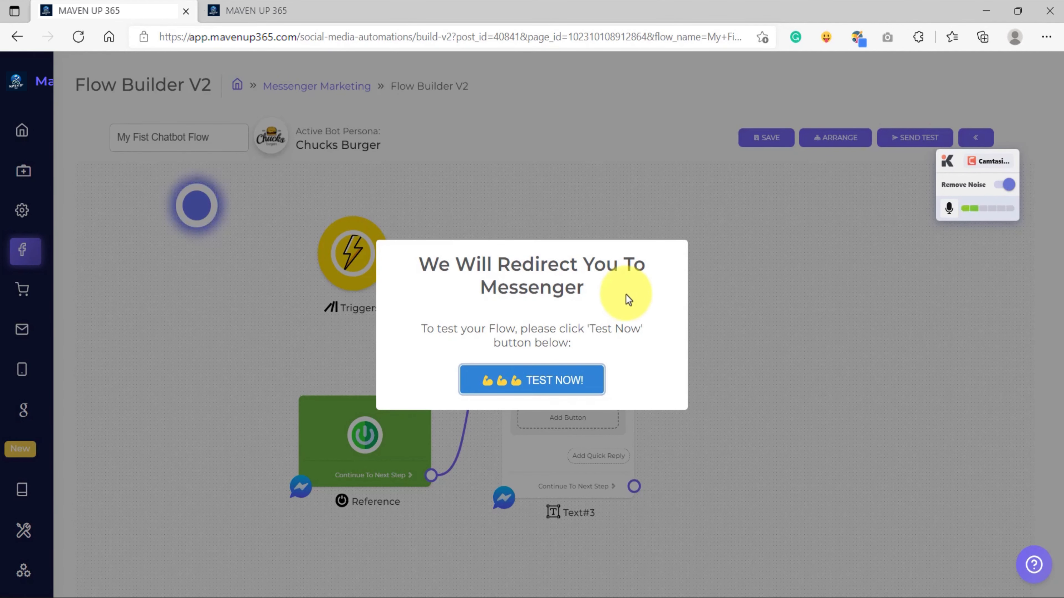
click(536, 388)
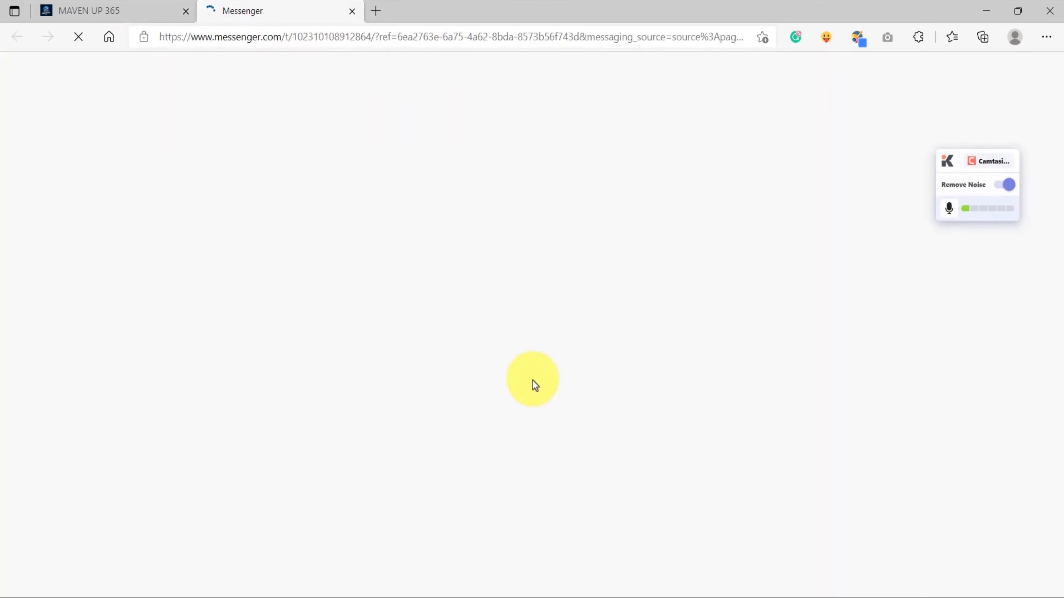